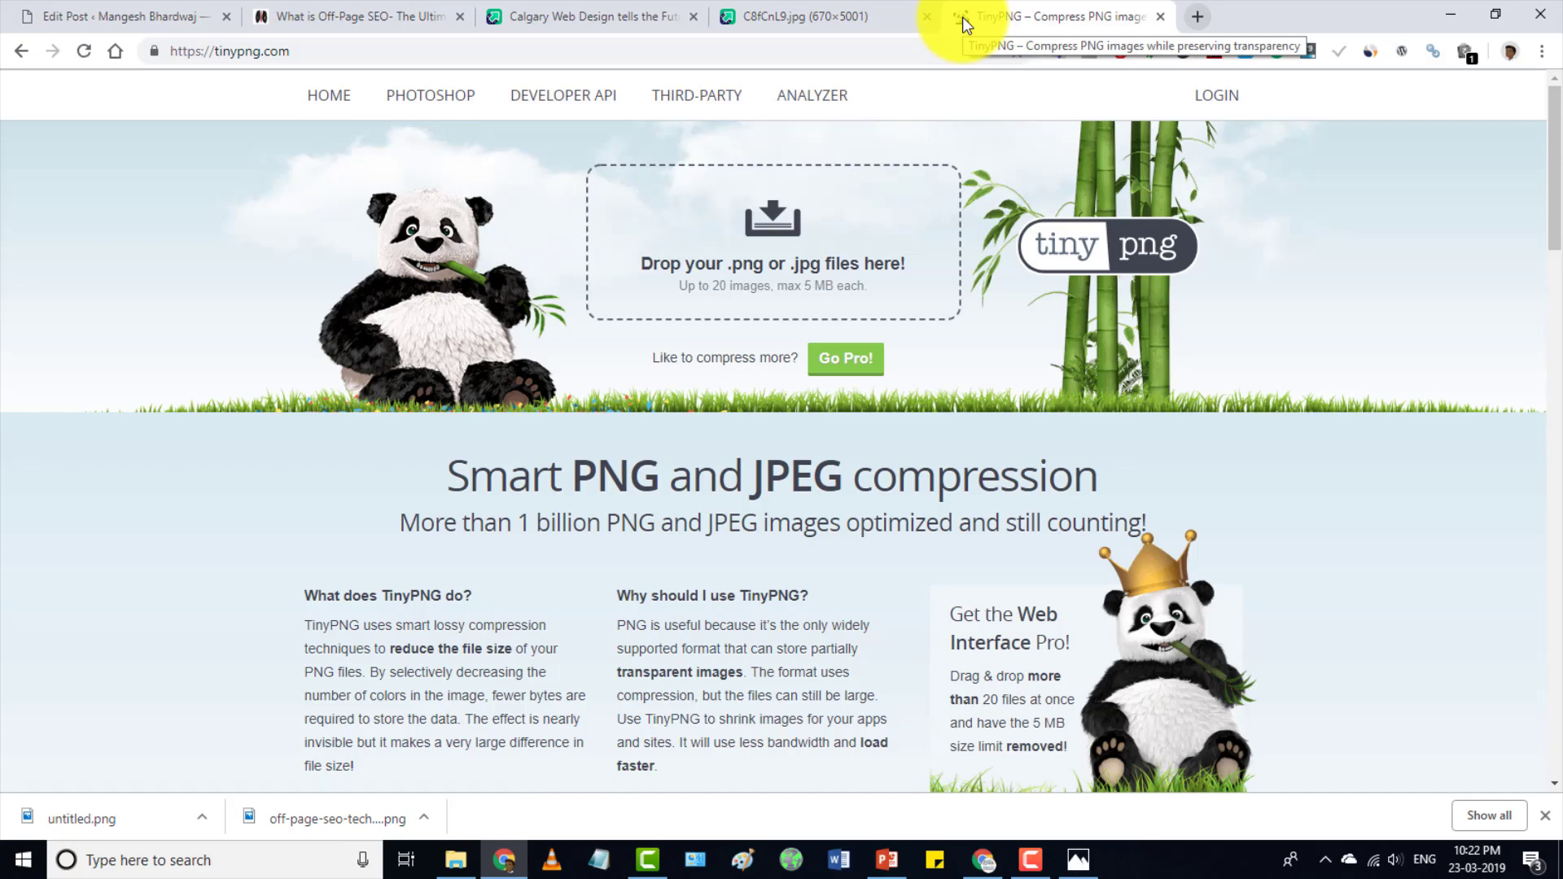
Step: Switch to File Explorer and check the file size of the Off-Page SEO image on the Desktop in its properties
click(470, 856)
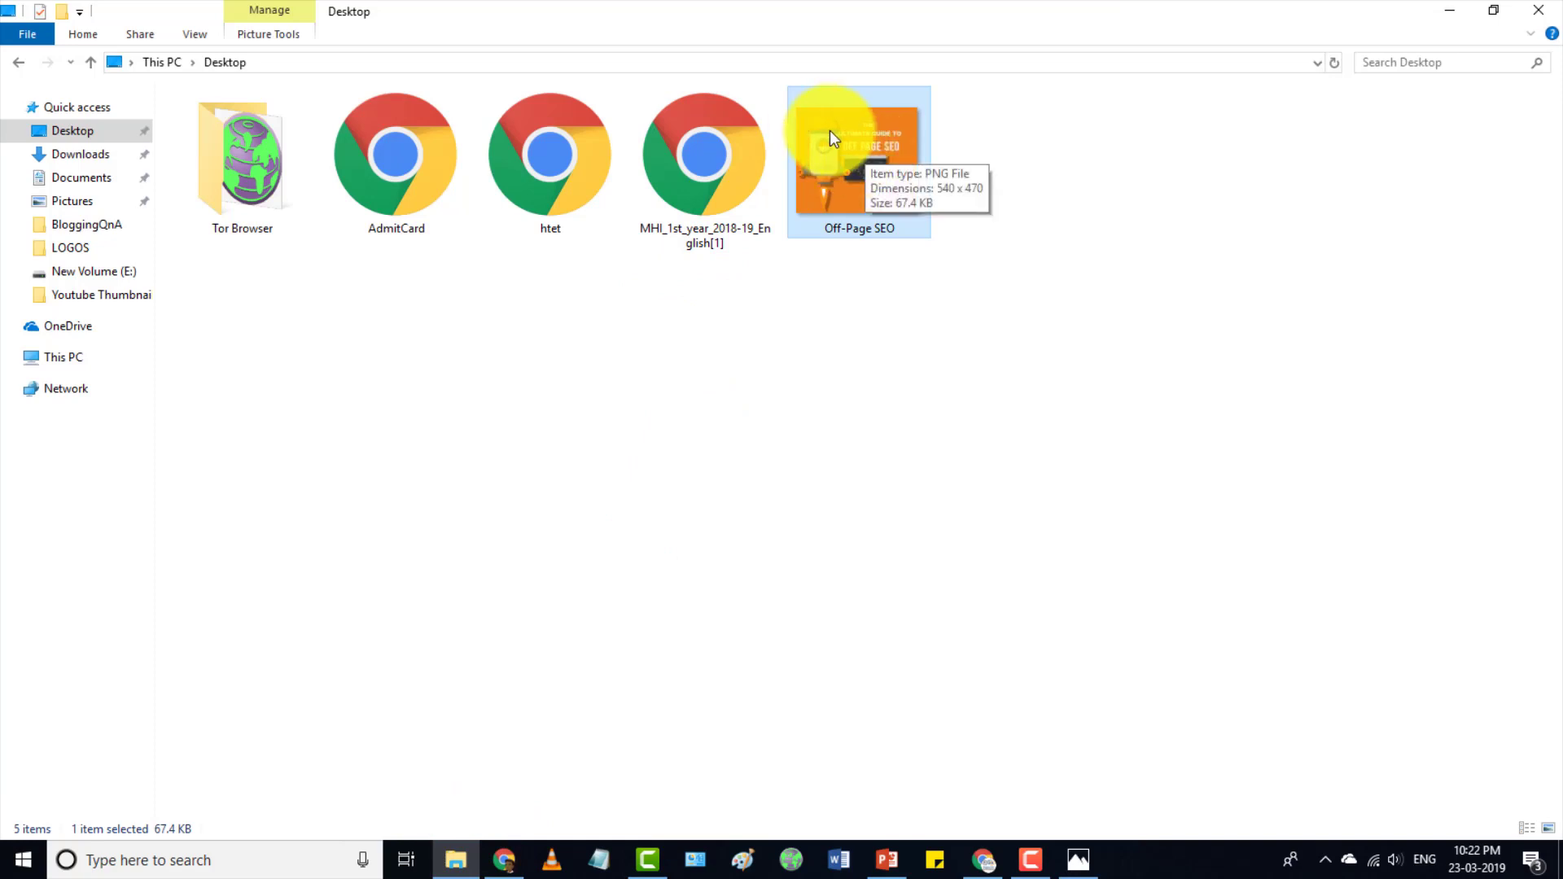
right_click(859, 157)
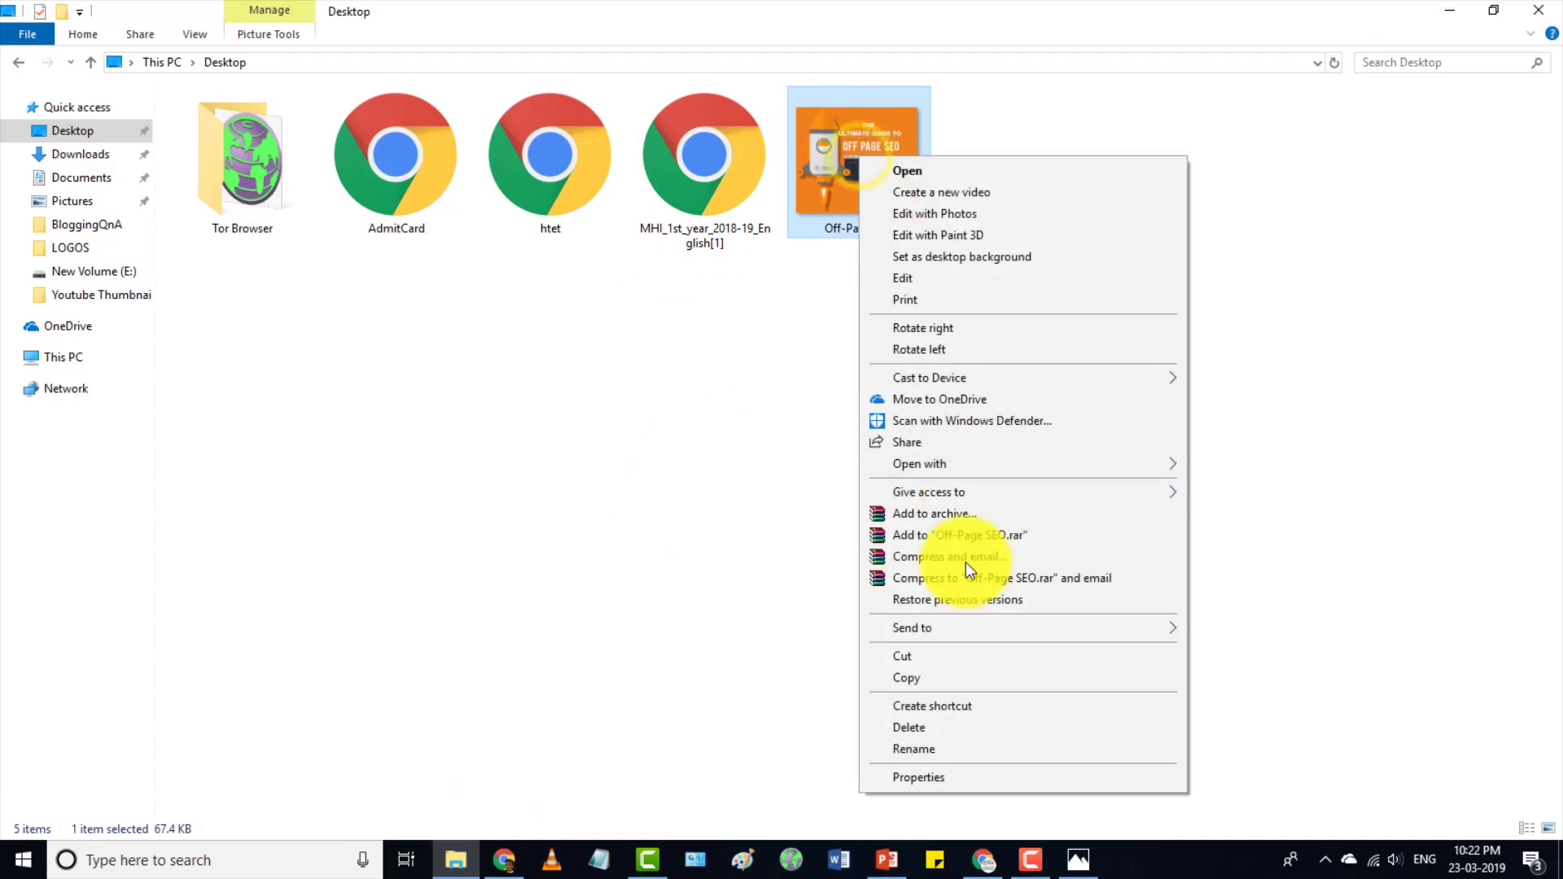
click(965, 786)
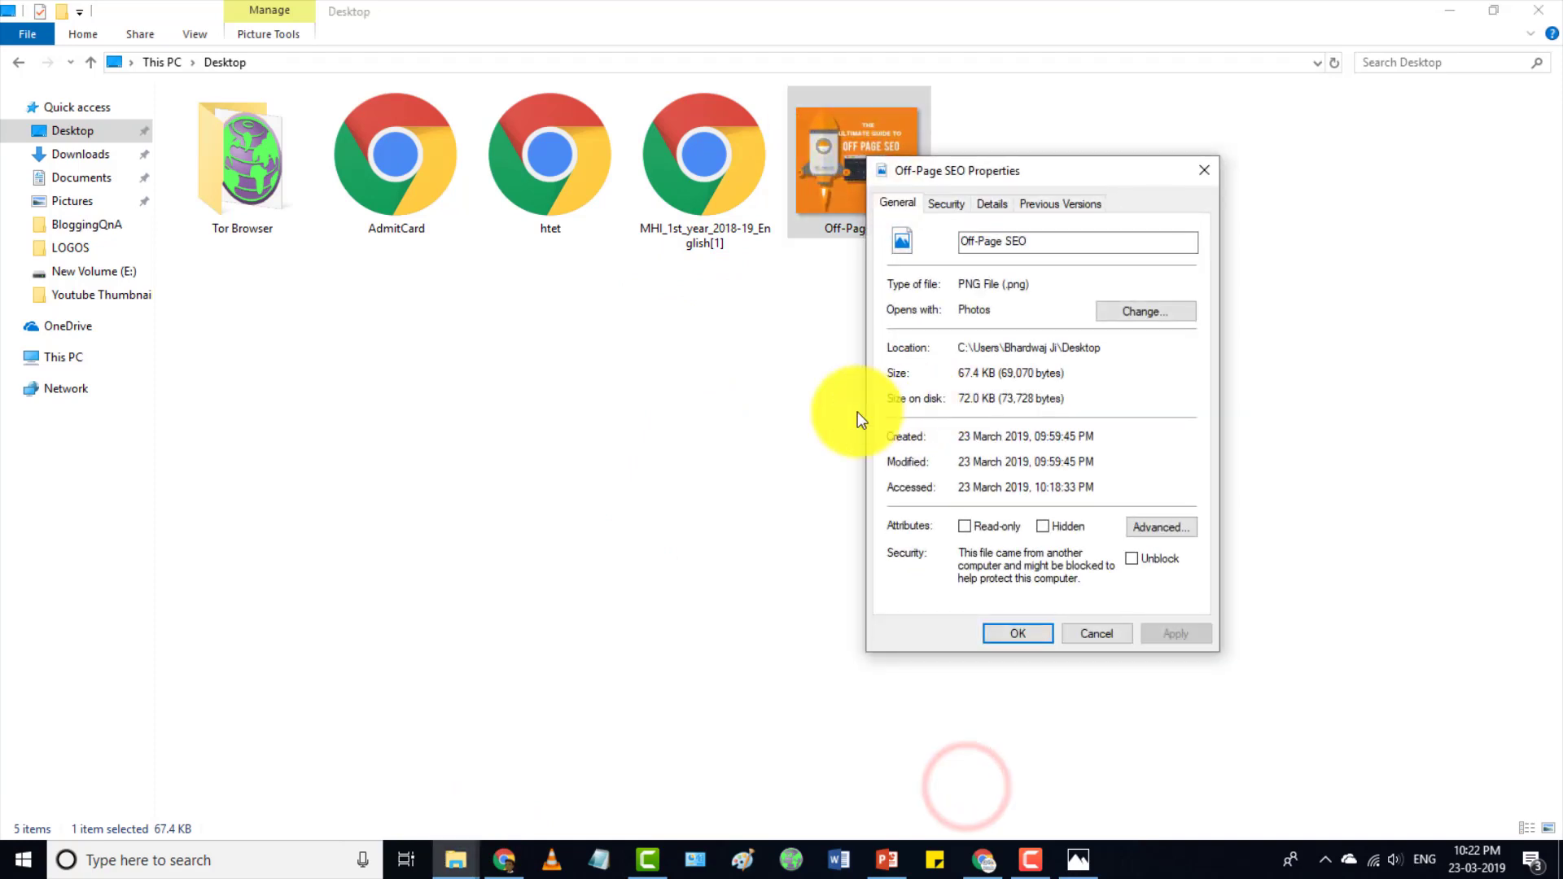
drag(941, 360, 1074, 384)
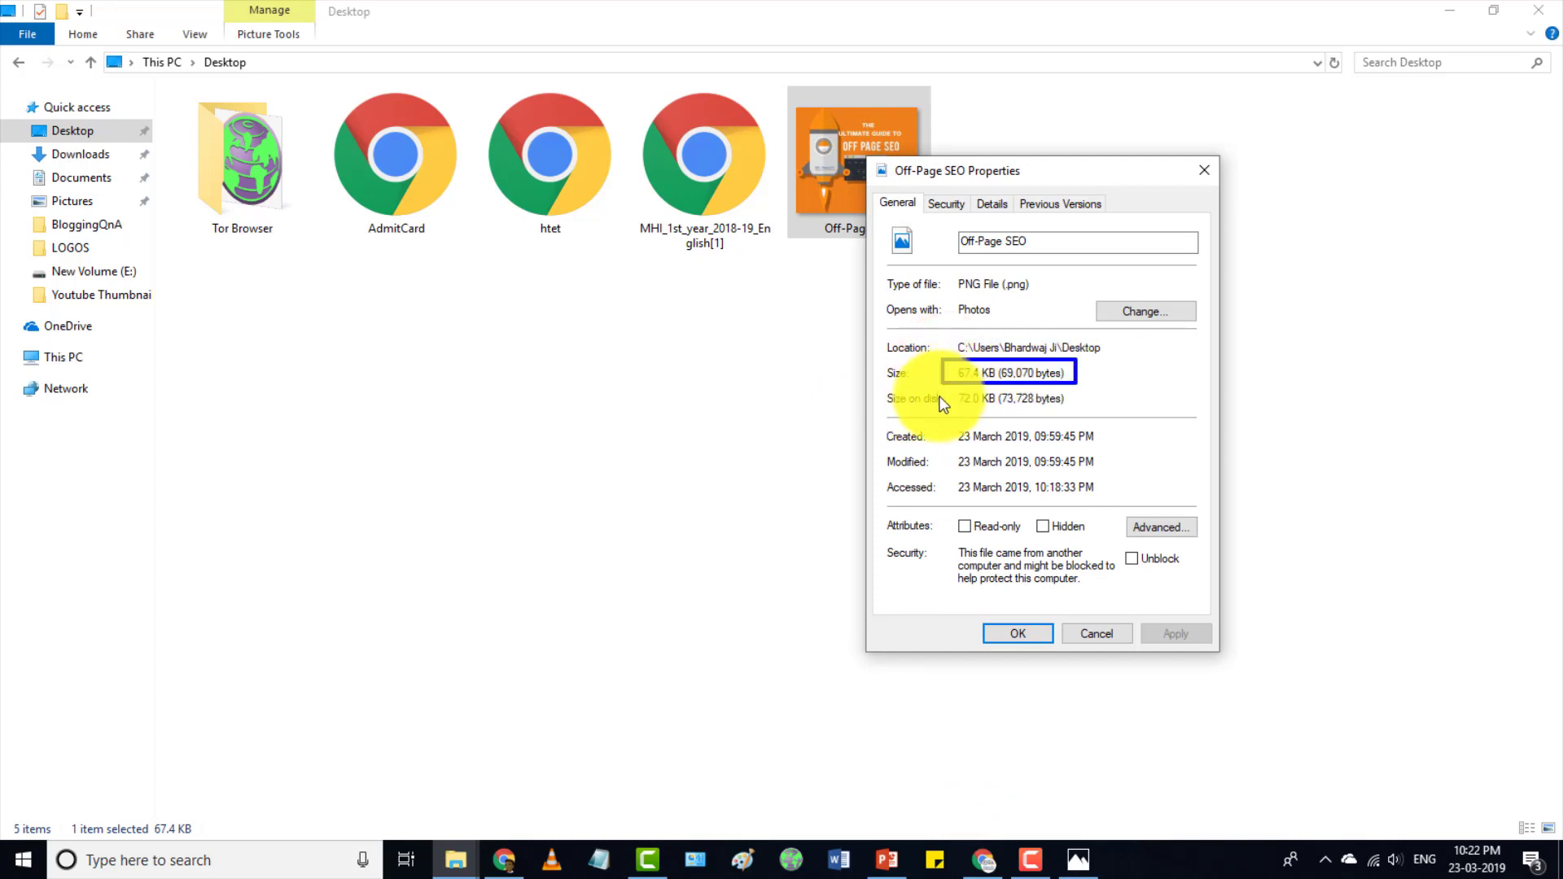
click(1036, 640)
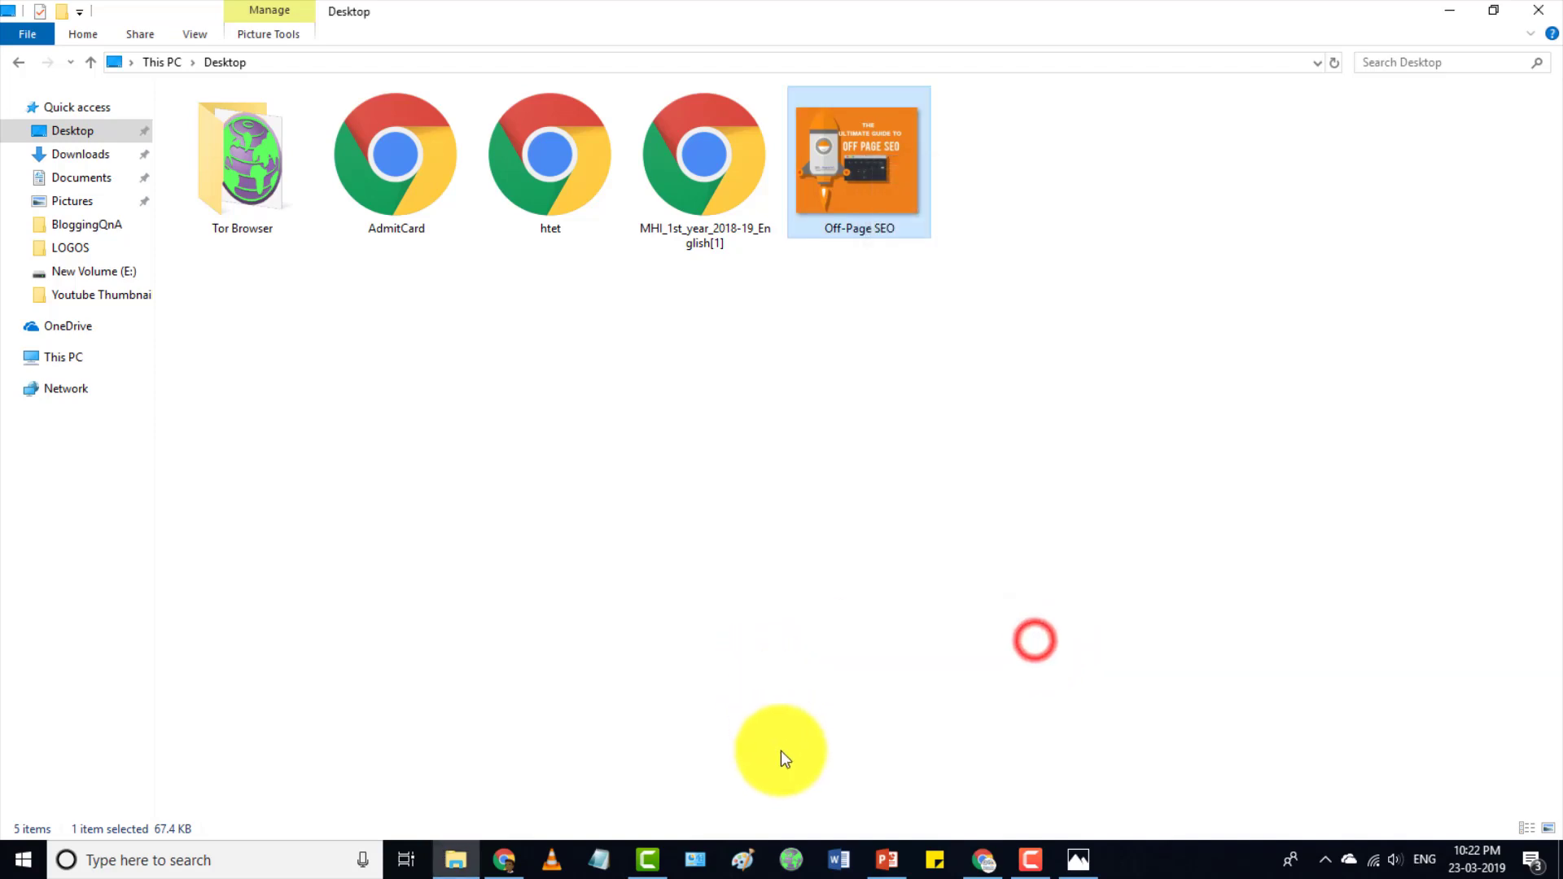
Step: Switch back to TinyPNG in Chrome and upload the Off-Page SEO image from the Desktop for compression
click(505, 859)
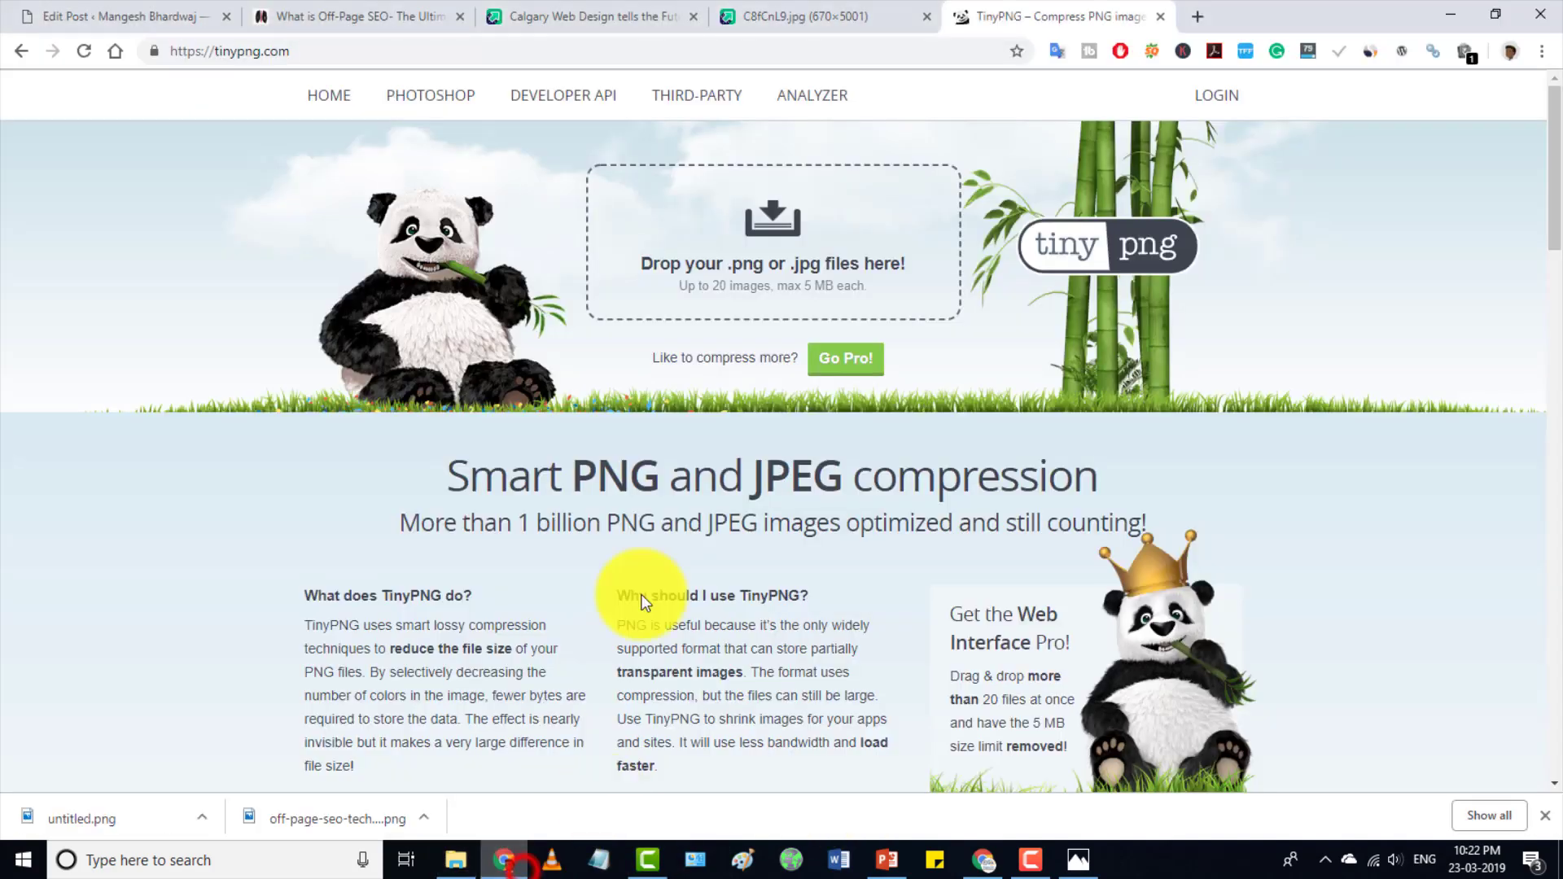
click(730, 227)
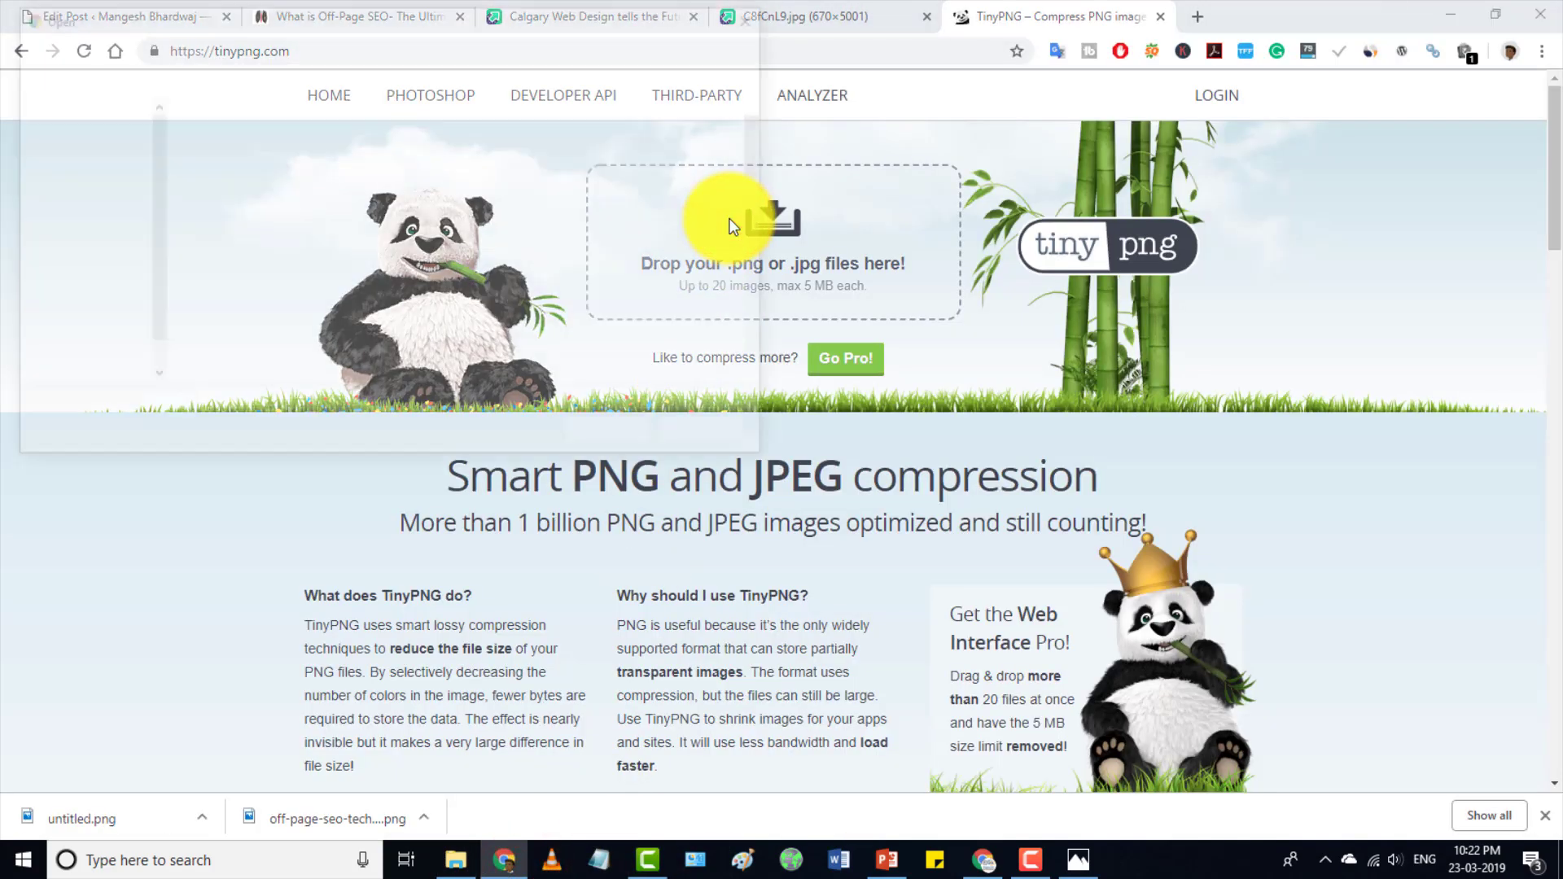
click(89, 144)
double_click(252, 216)
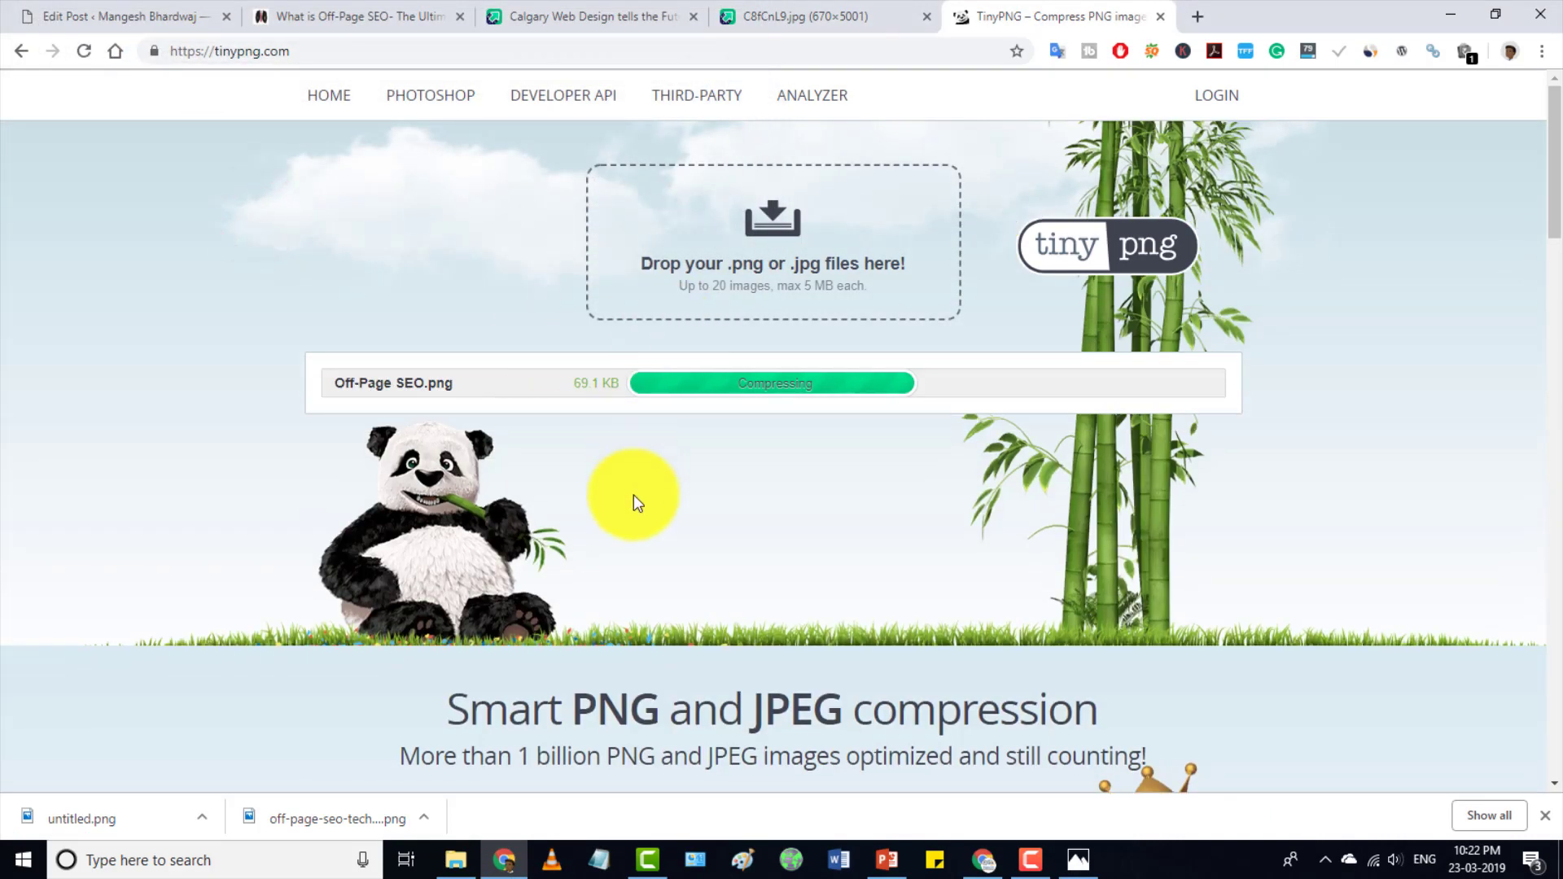
Step: Compare the original size, compressed size and percentage saved for Off-Page SEO.png
click(560, 373)
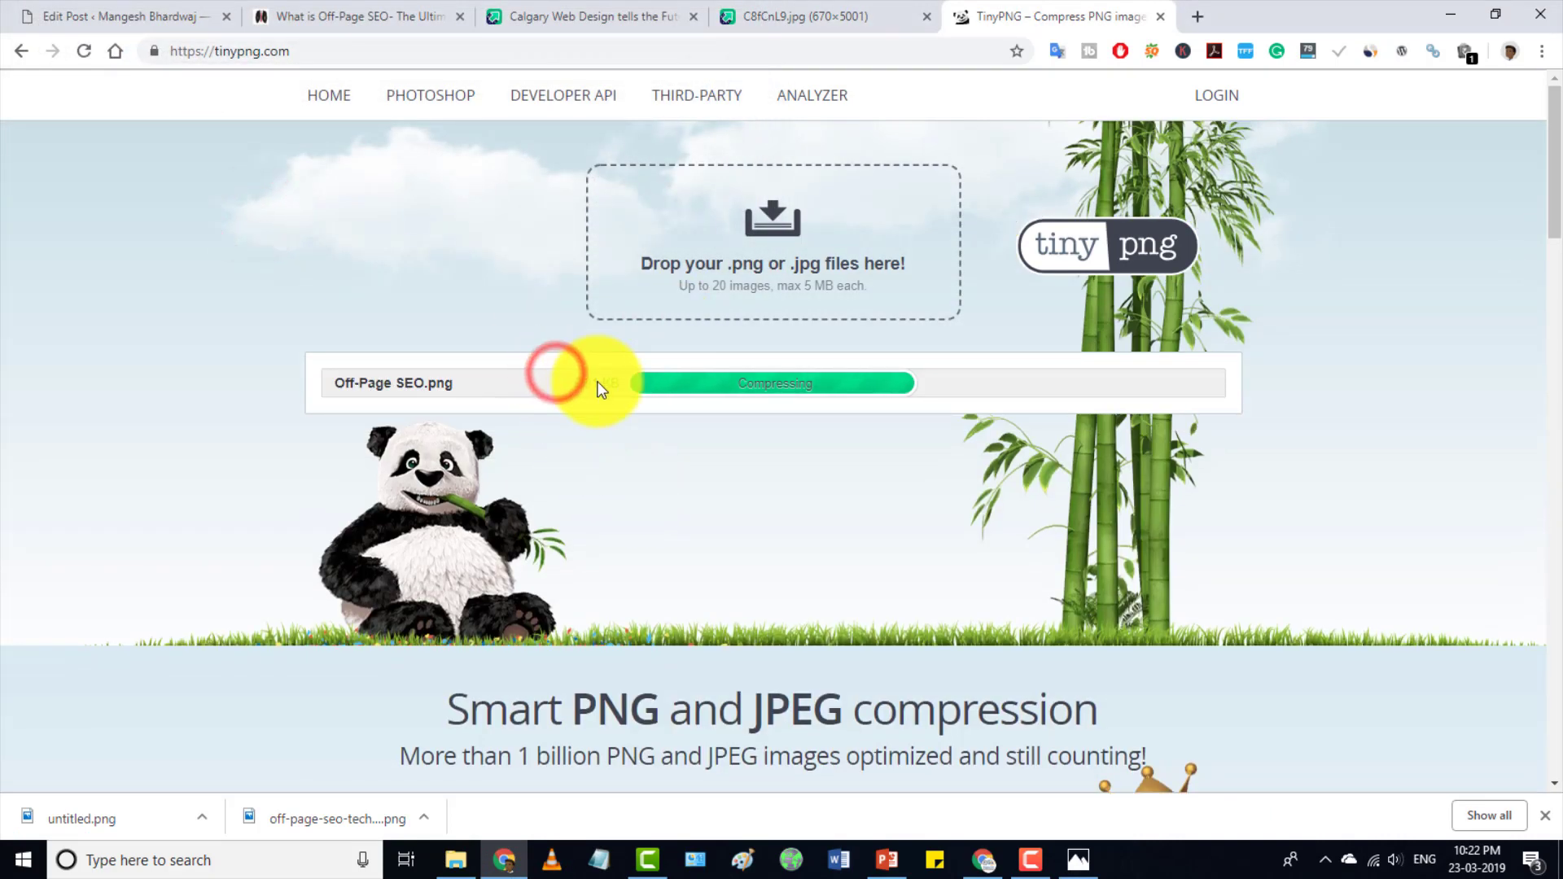
drag(557, 370, 620, 397)
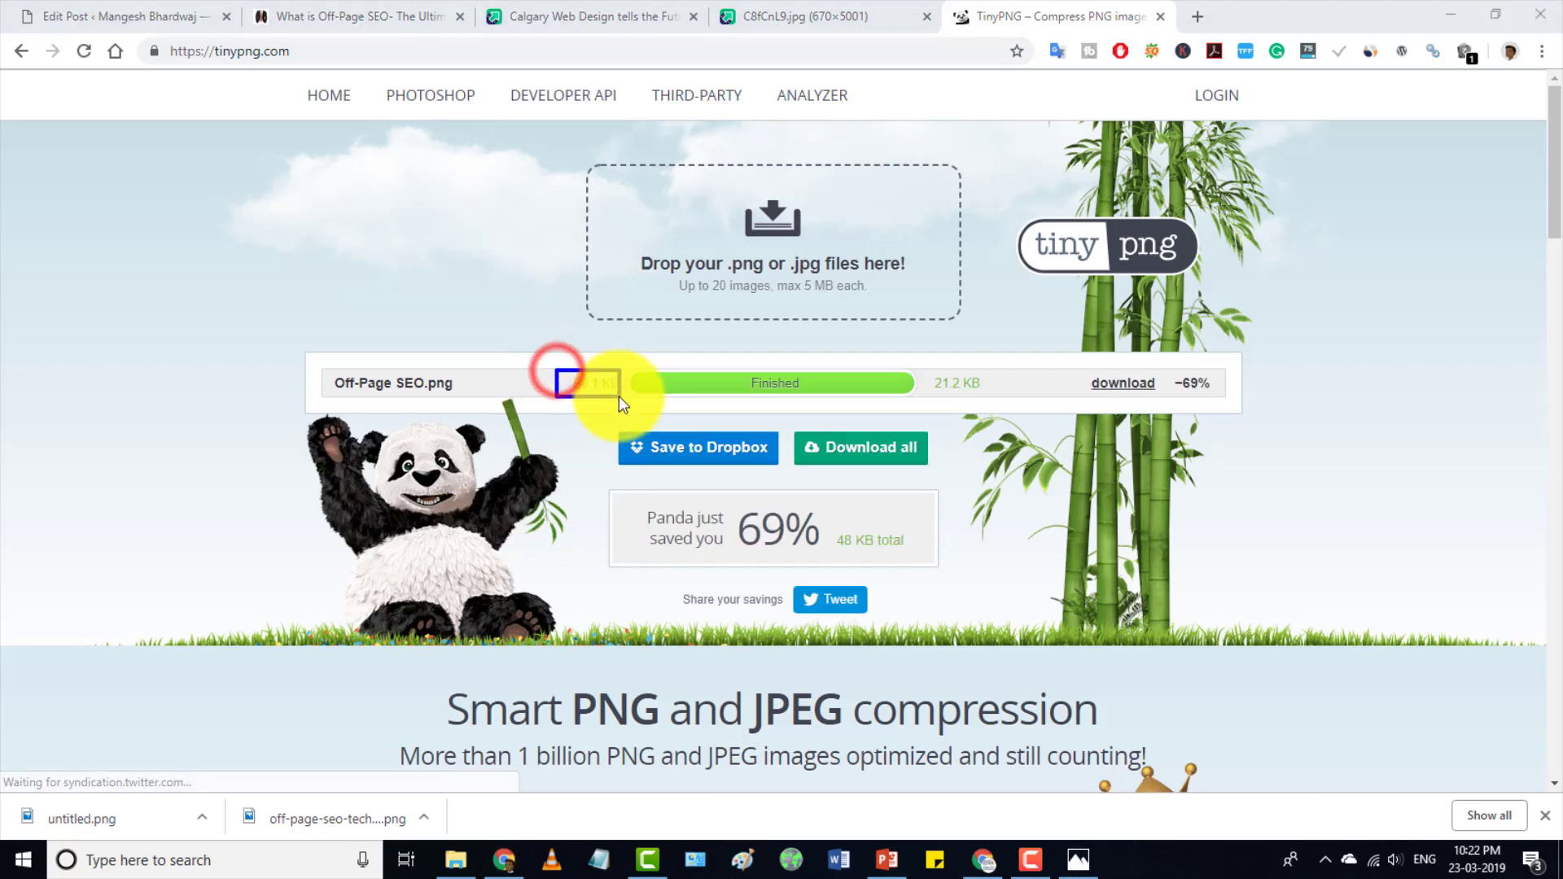
drag(922, 366, 994, 403)
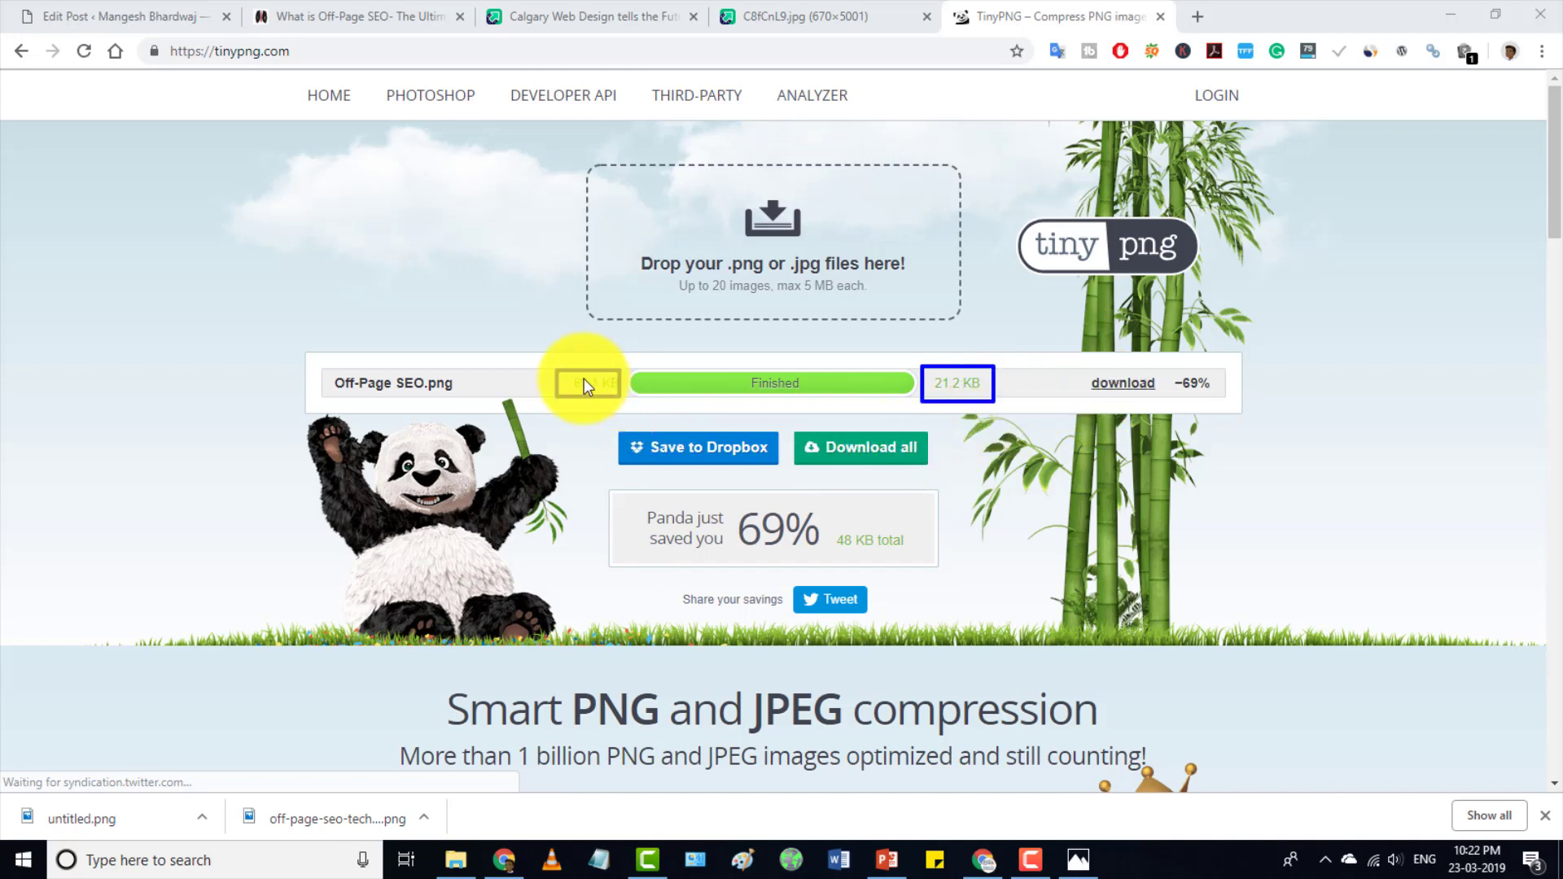
drag(1167, 373, 1227, 397)
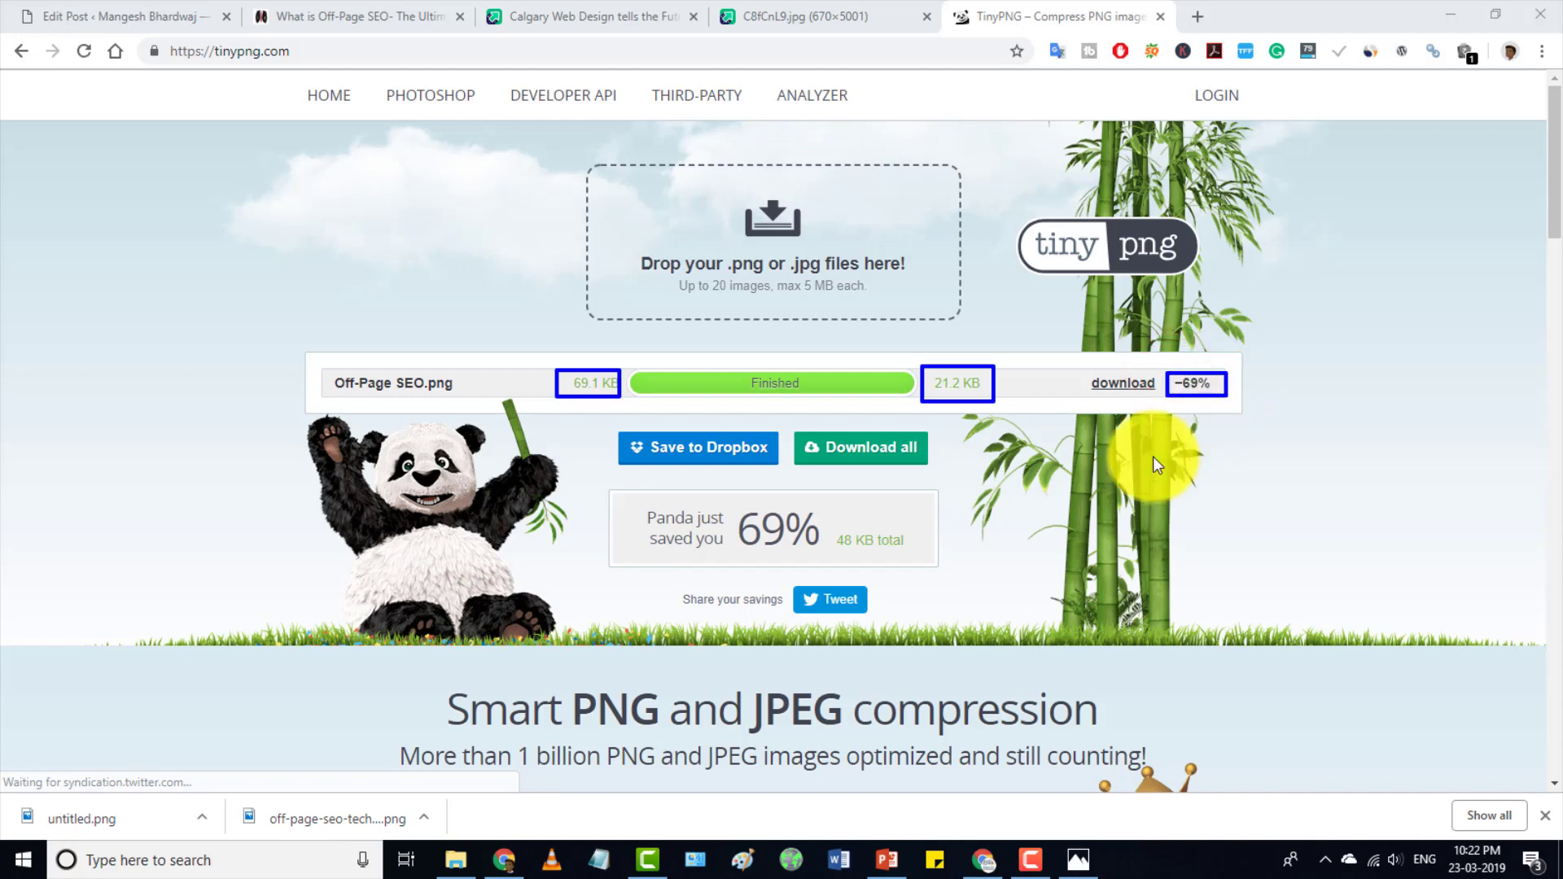
key(Escape)
Step: Download the compressed image to the Desktop as Off-Page SEO (1).png and view both copies in File Explorer
click(1121, 379)
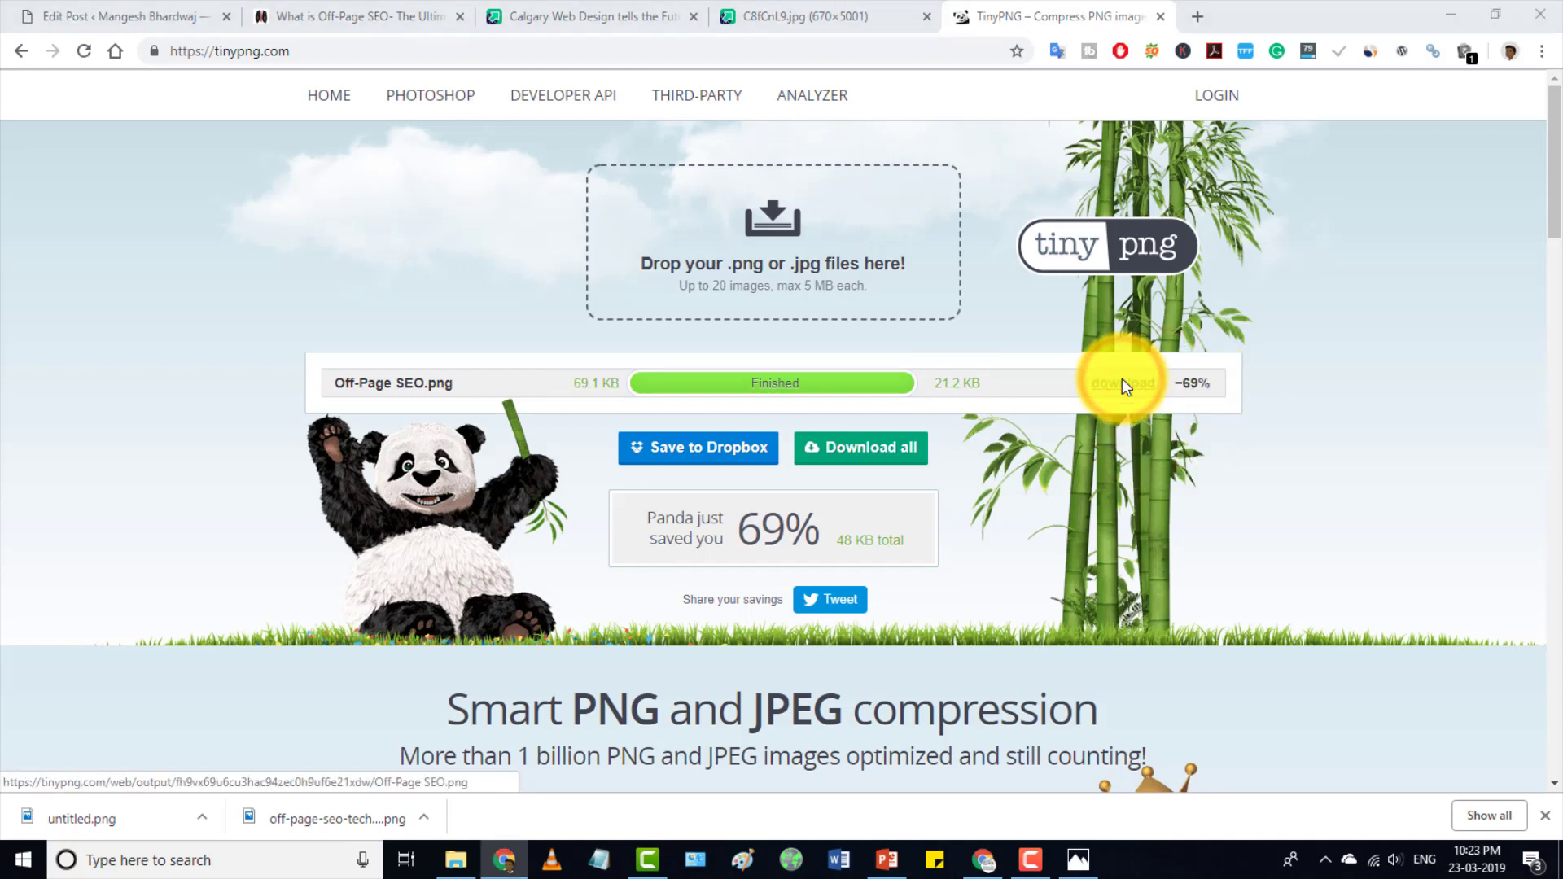
click(647, 431)
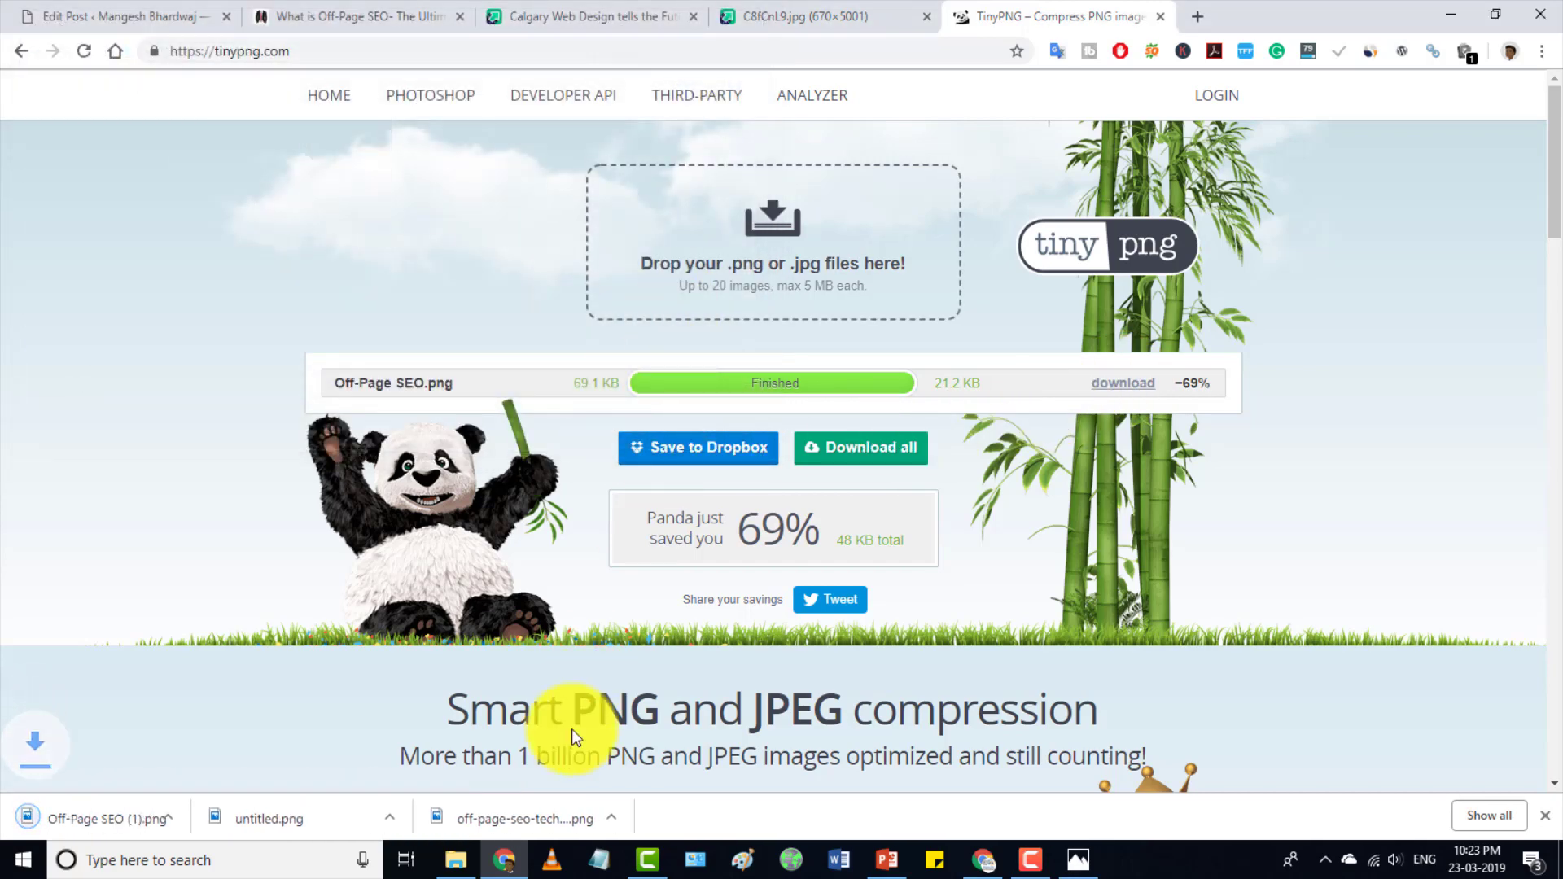
click(456, 859)
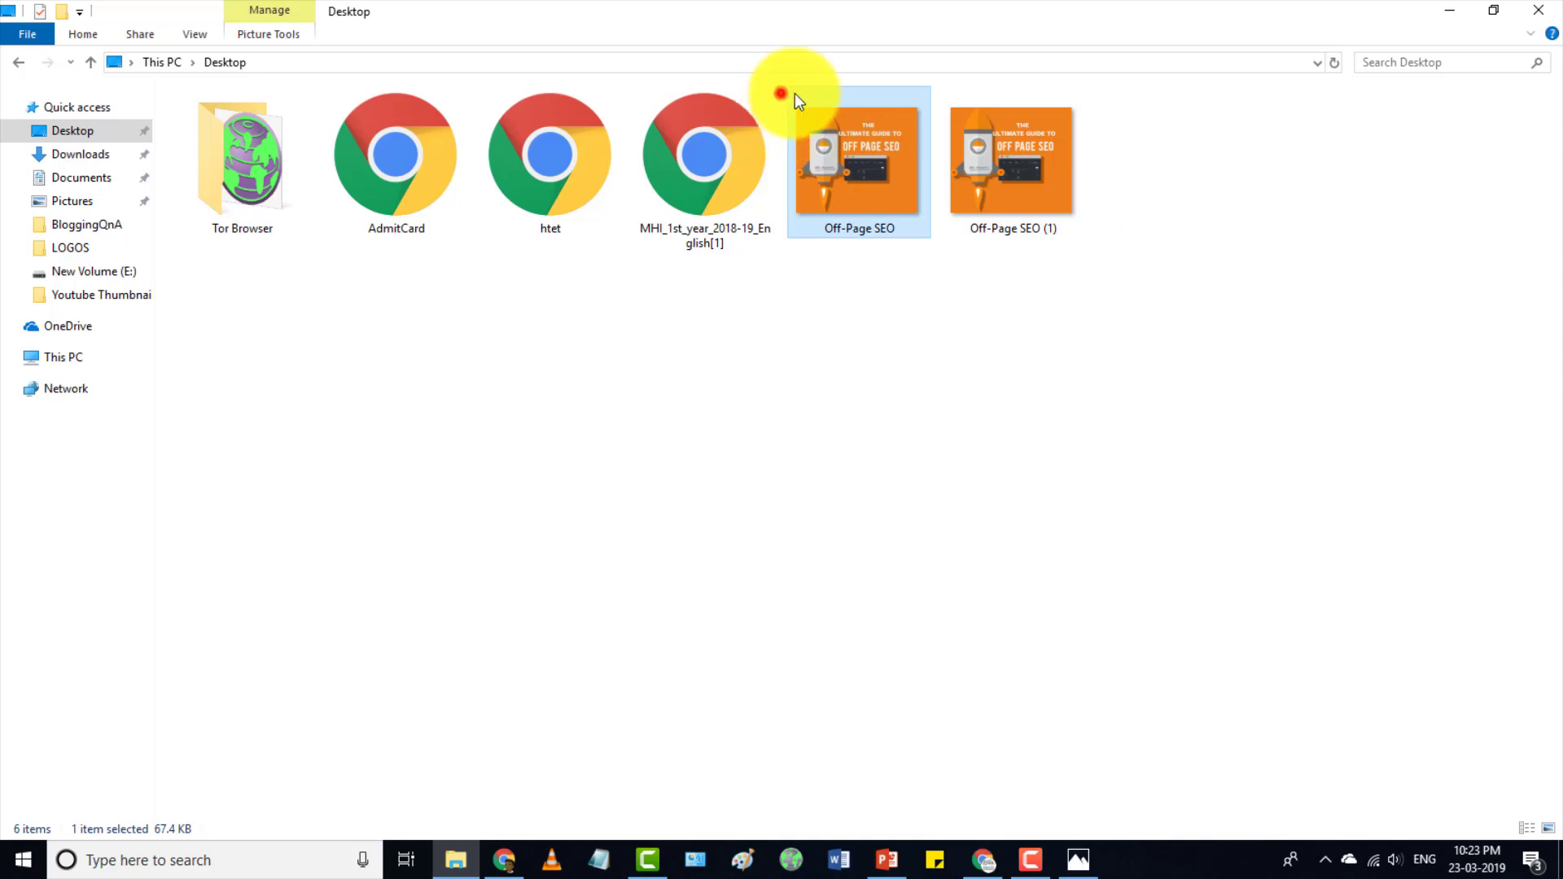
drag(781, 95, 1121, 253)
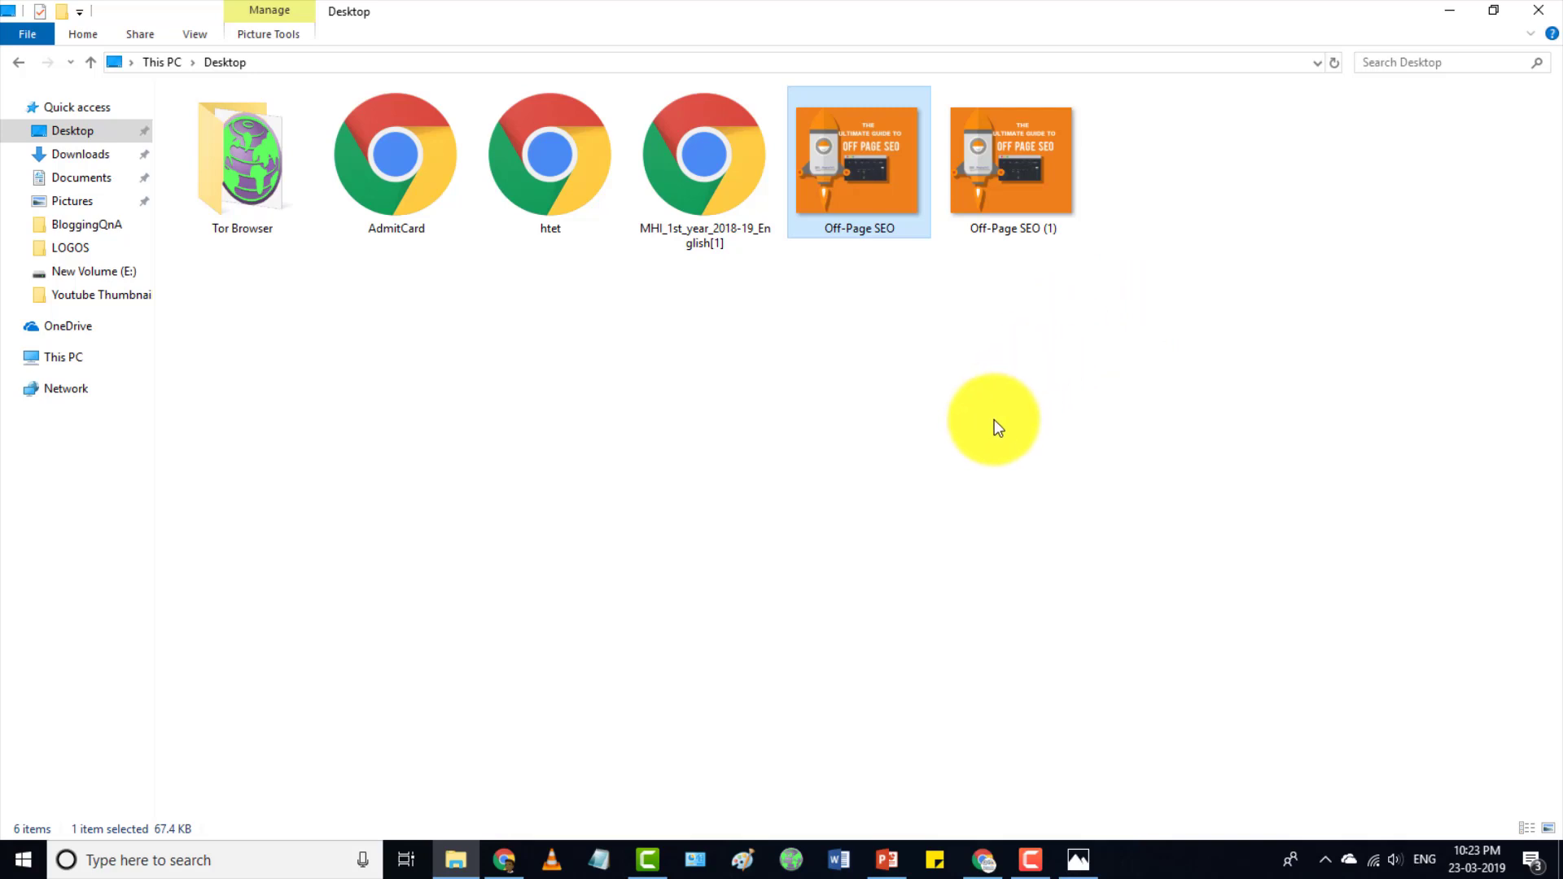
Step: Switch to PowerPoint and review the "Reduce file size" and "Captions" tips on slide 2
click(885, 858)
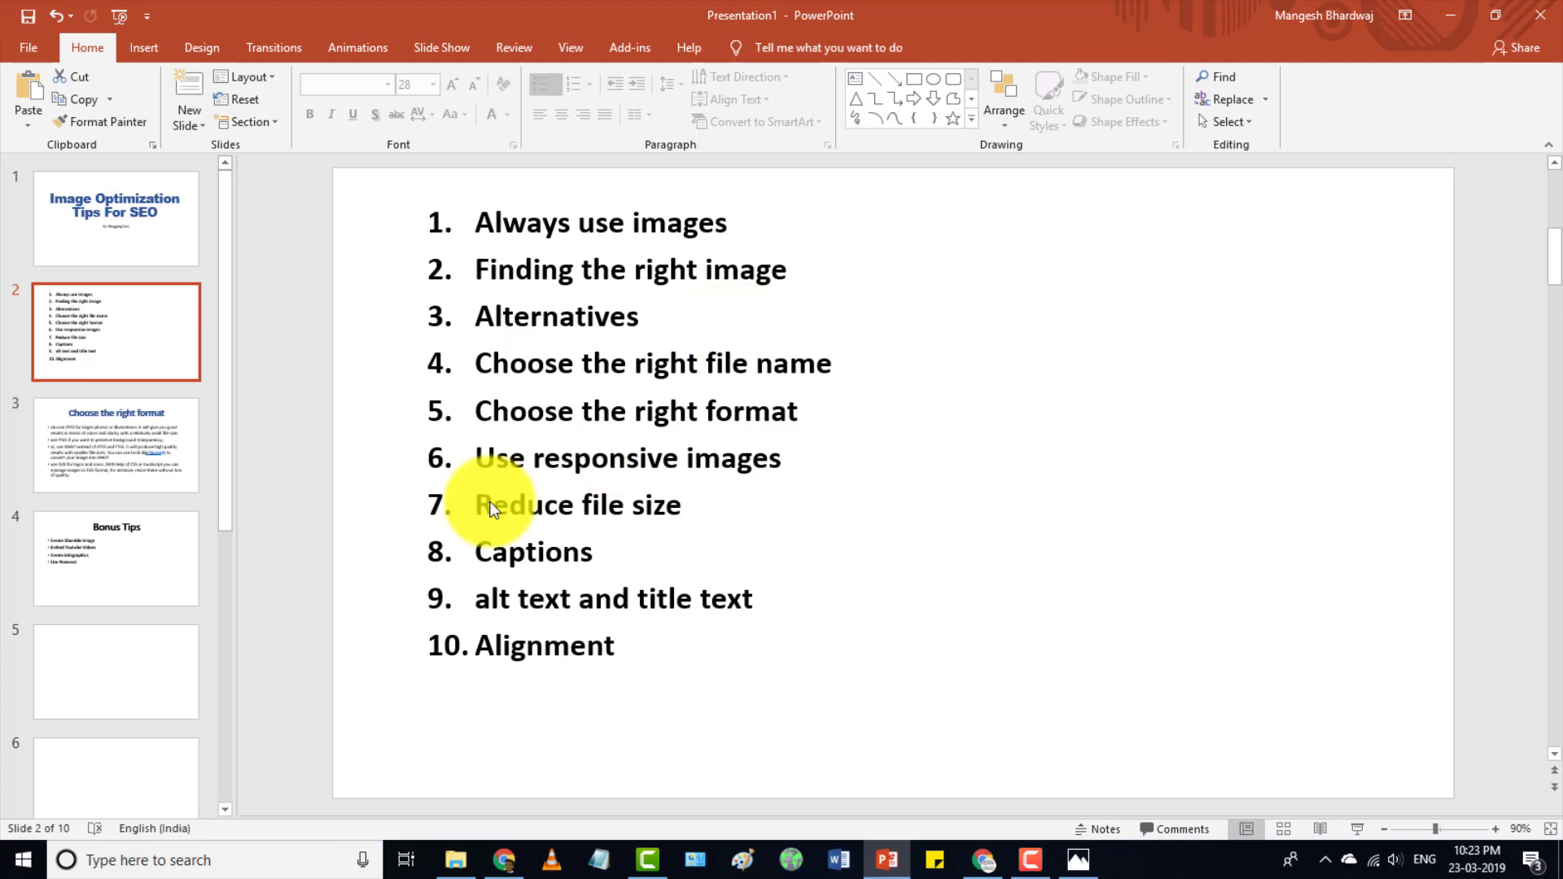
mouse_move(409, 487)
mouse_down()
mouse_move(692, 491)
mouse_move(735, 522)
mouse_up()
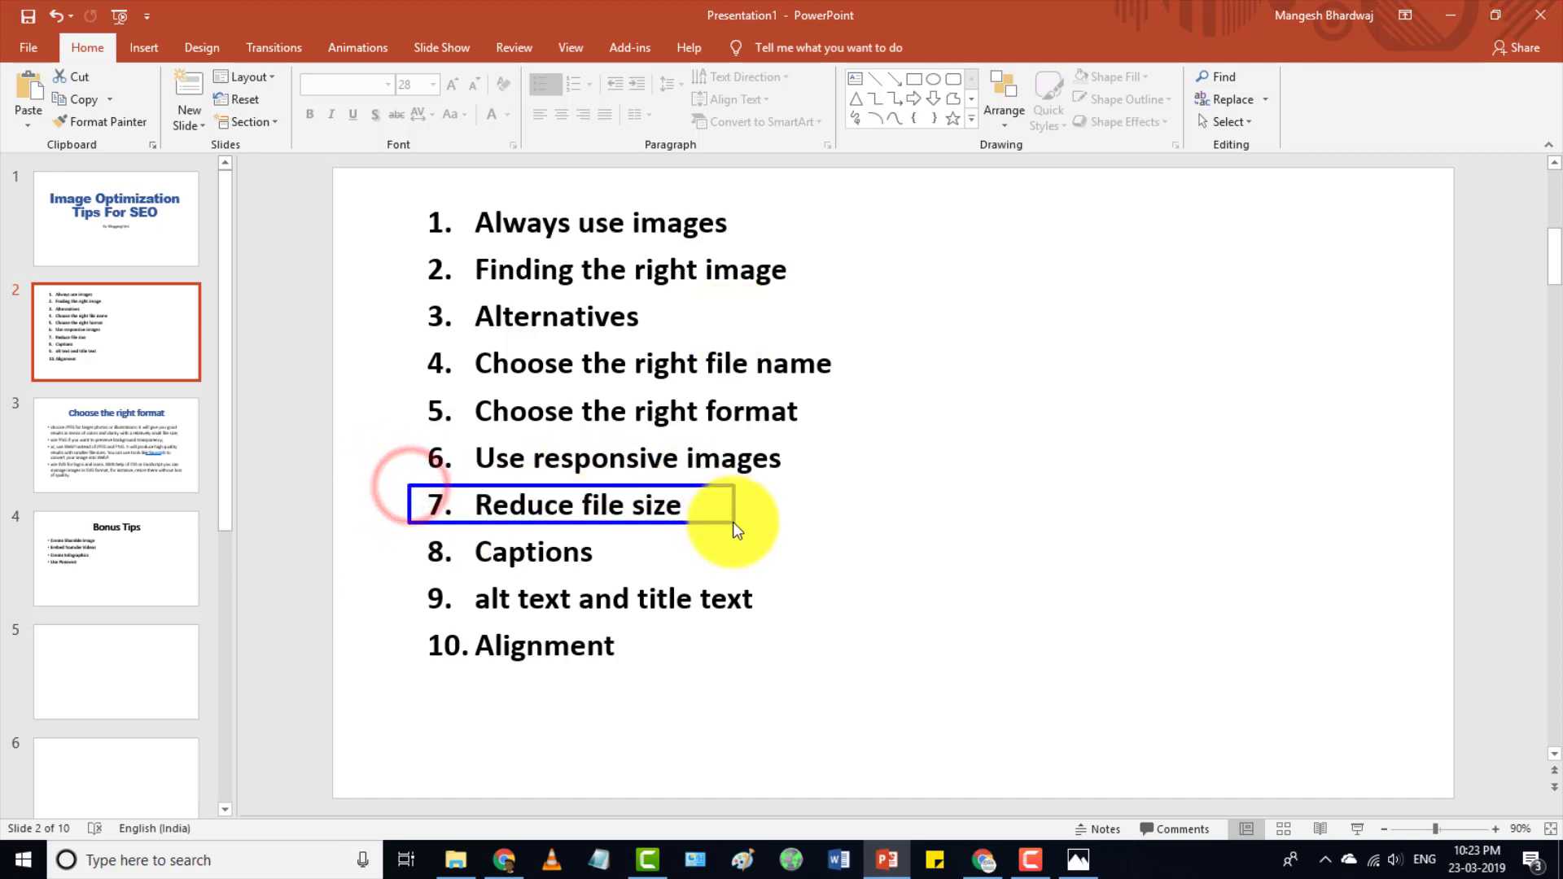
drag(424, 540, 649, 573)
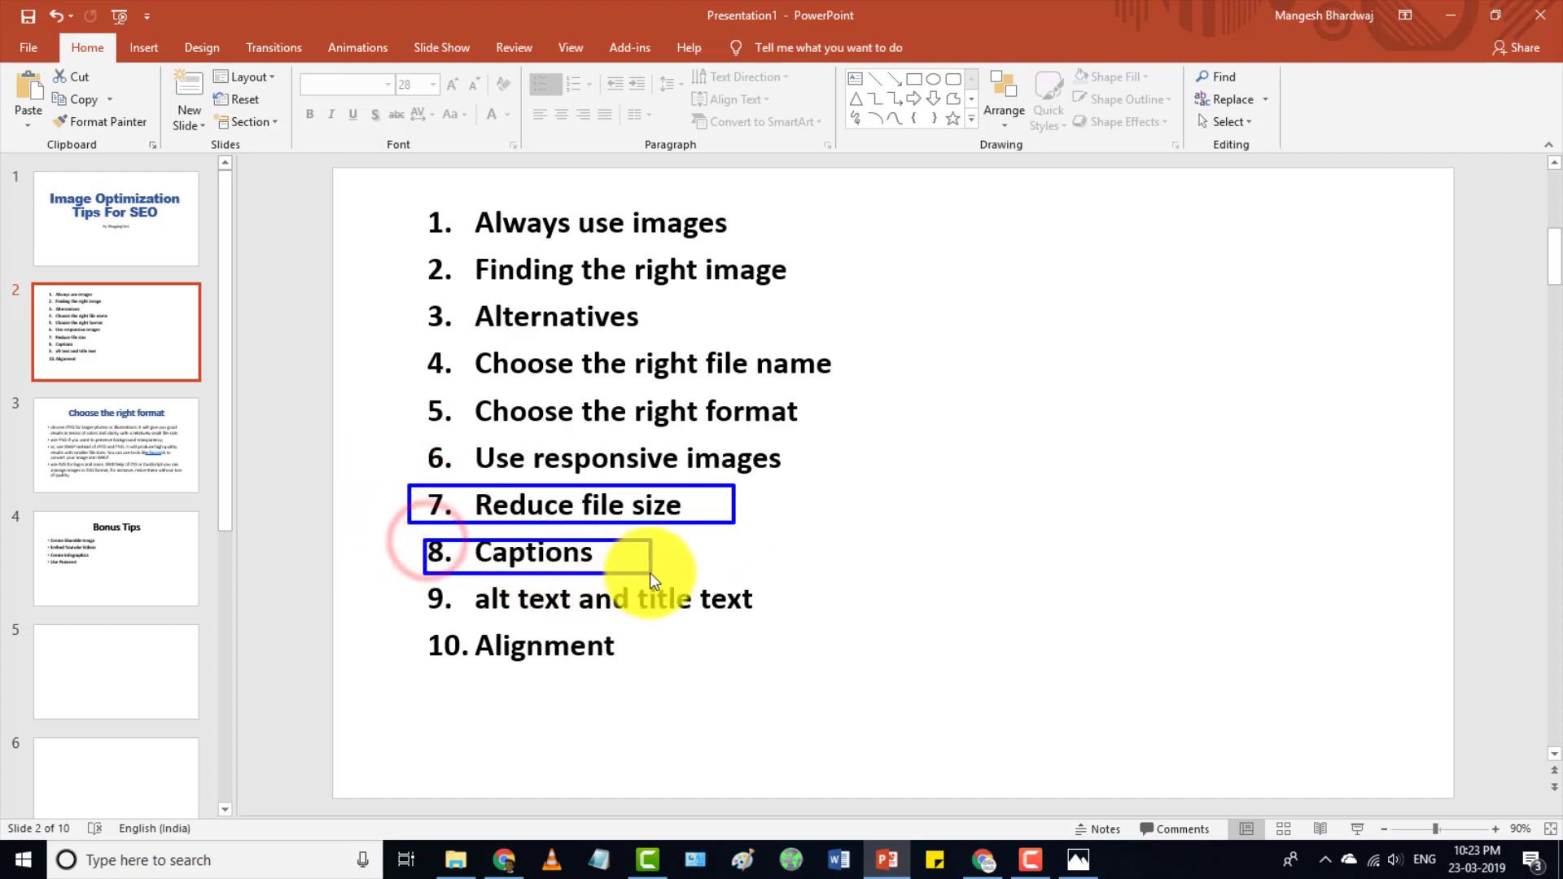
key(Escape)
Step: Switch to the WordPress post in Chrome and upload the Off-Page SEO image from the Desktop into the empty image block
click(500, 864)
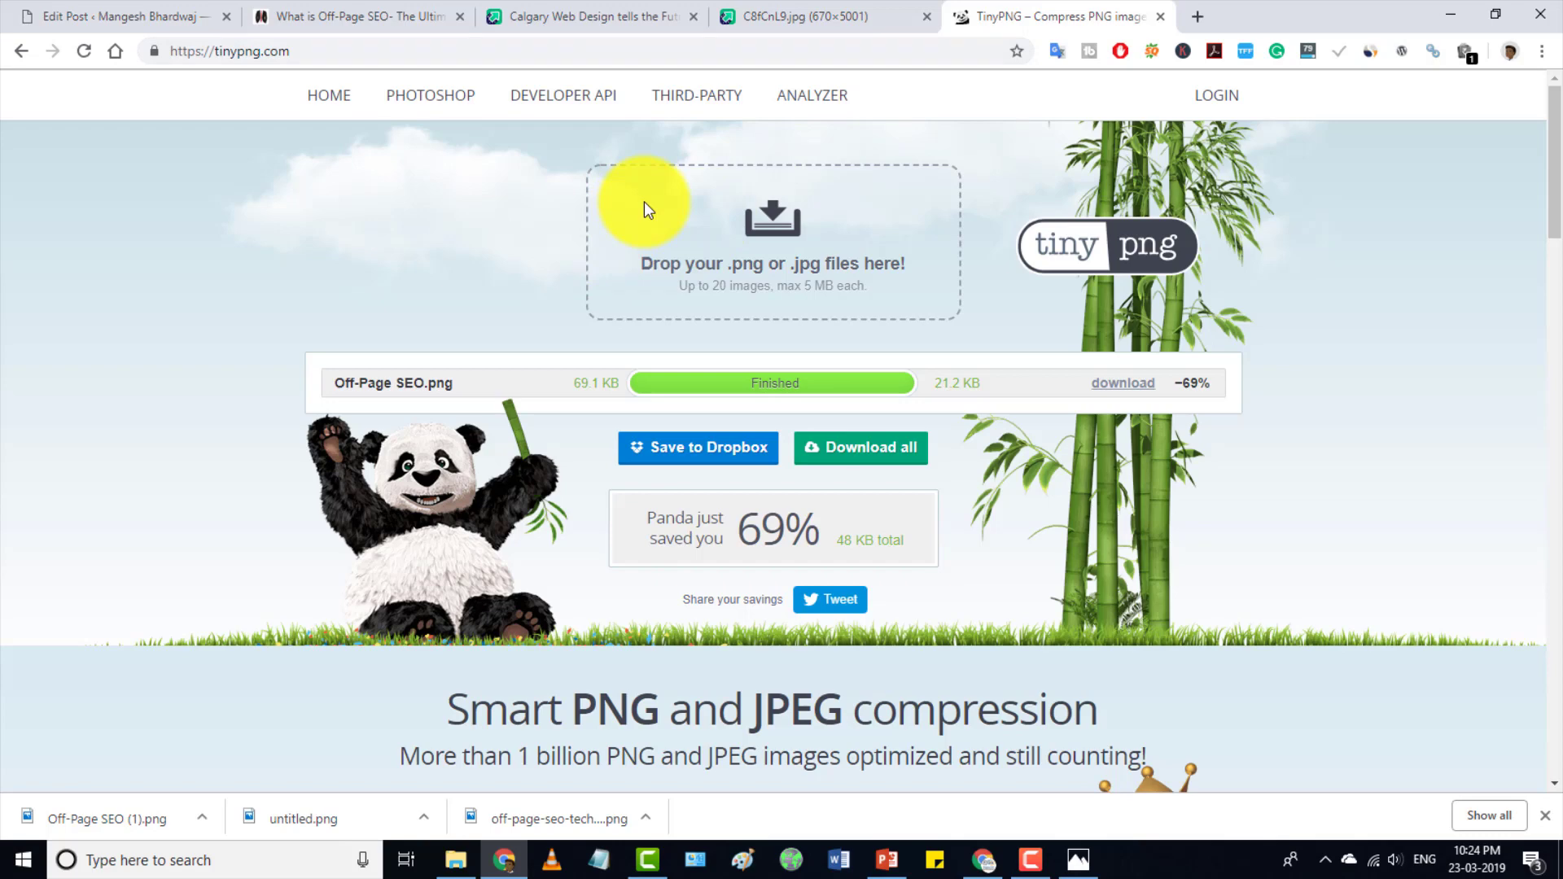
click(157, 11)
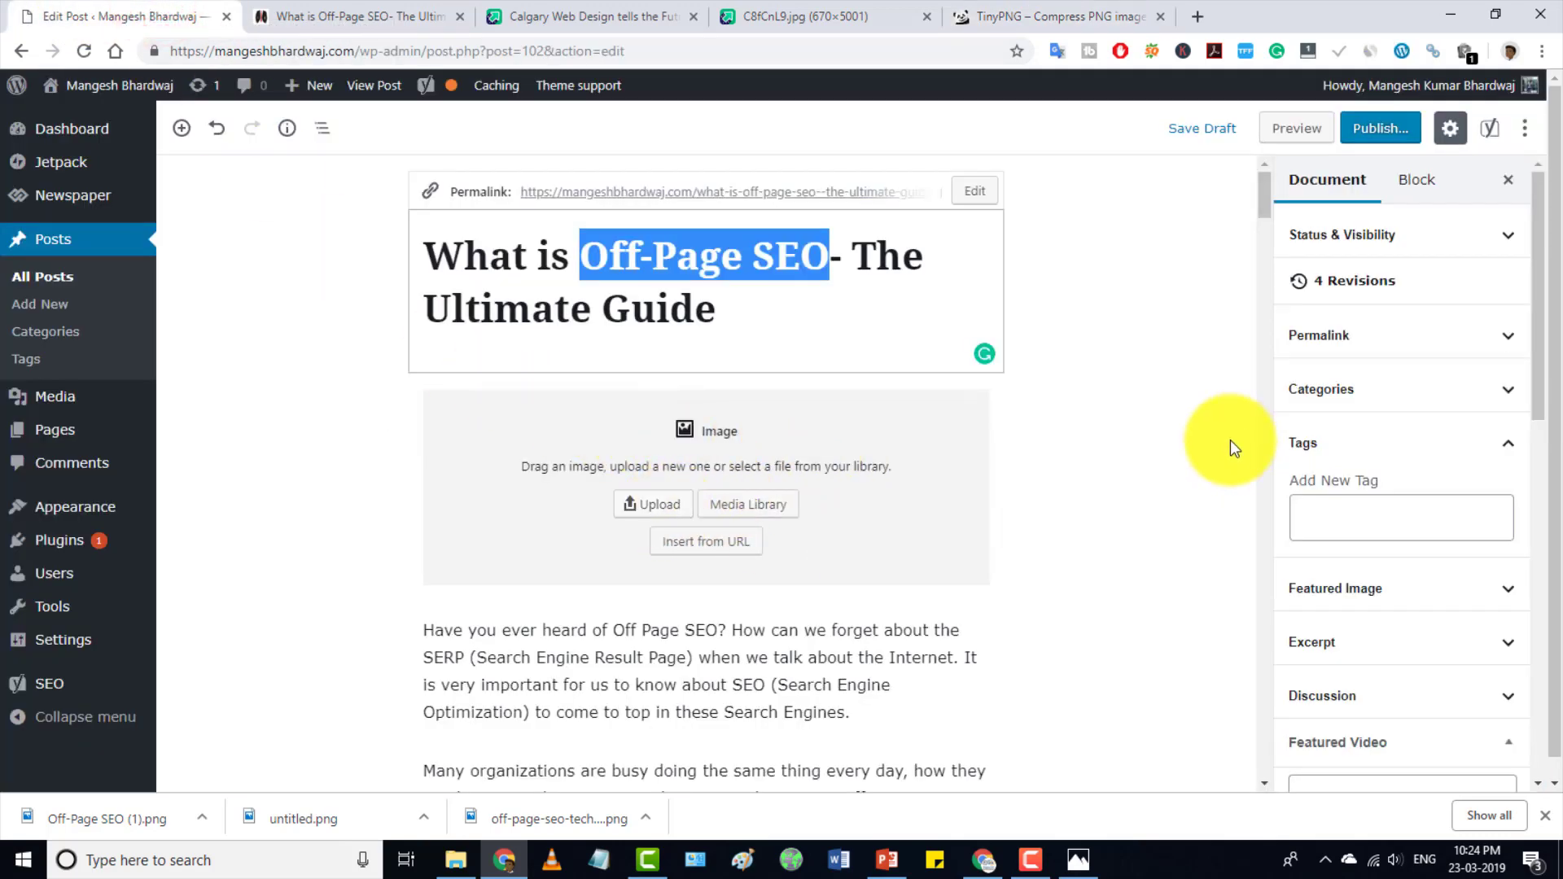
click(645, 504)
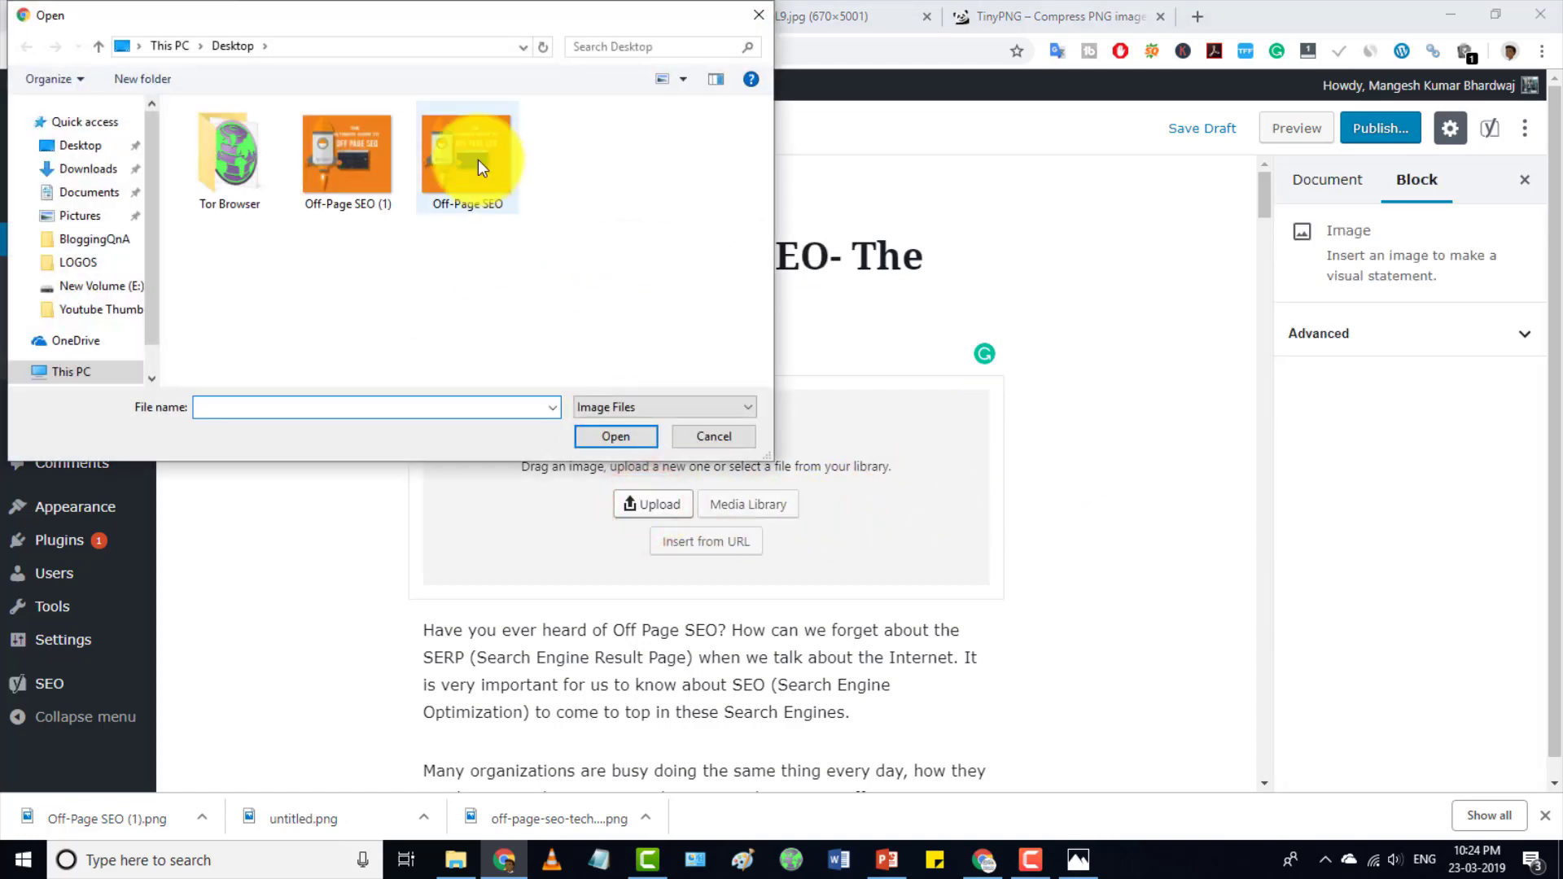
double_click(477, 159)
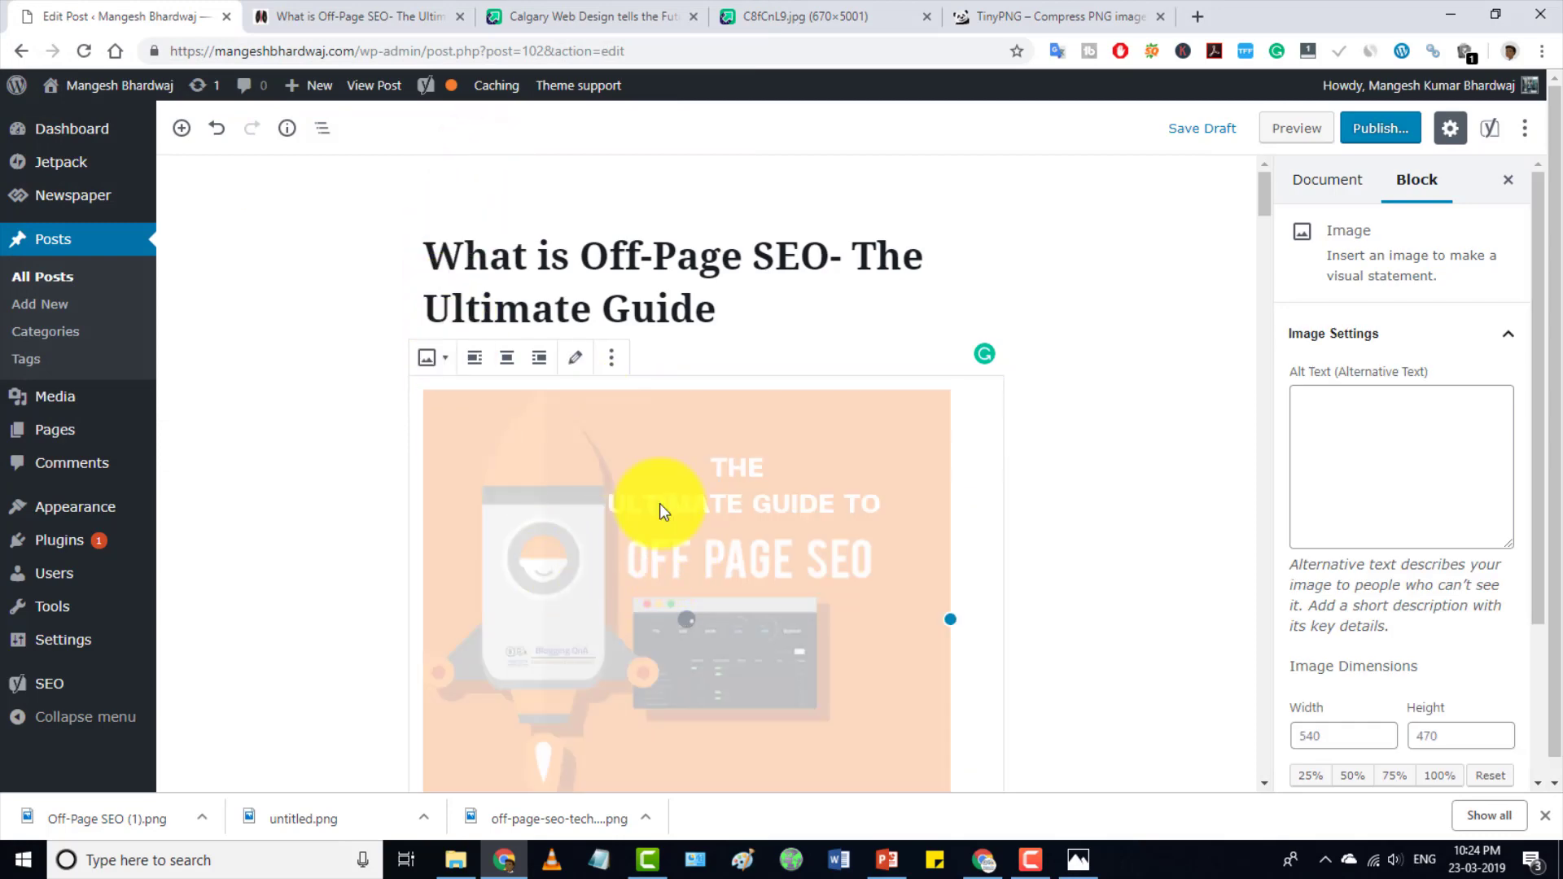
Step: Select the uploaded rocket image in the media library, then return to the post and copy "What is Off-Page SEO" from its title
click(565, 359)
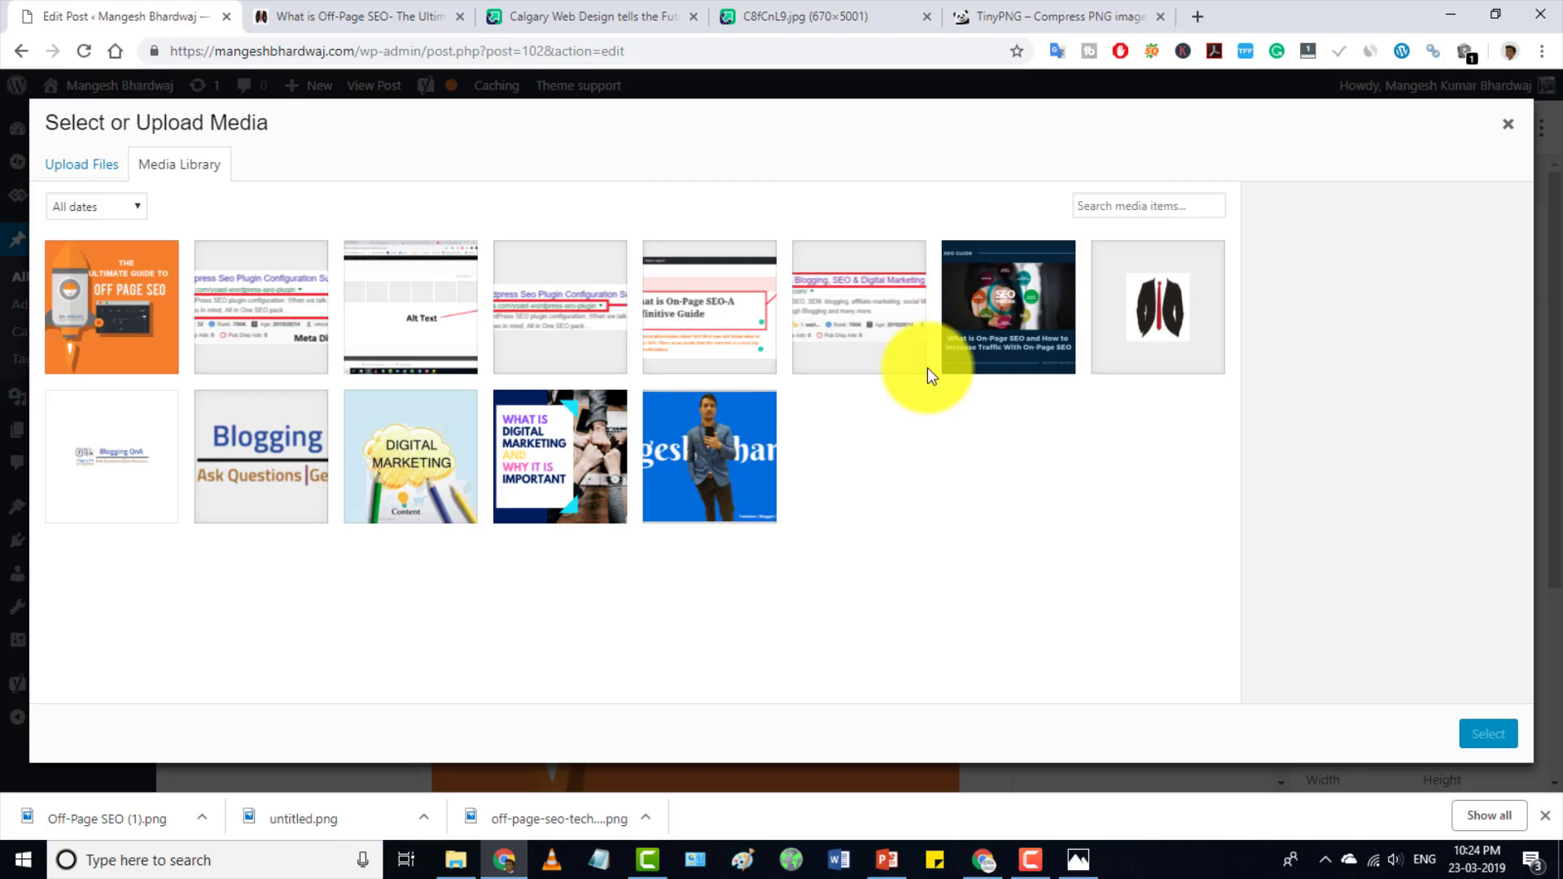
click(104, 291)
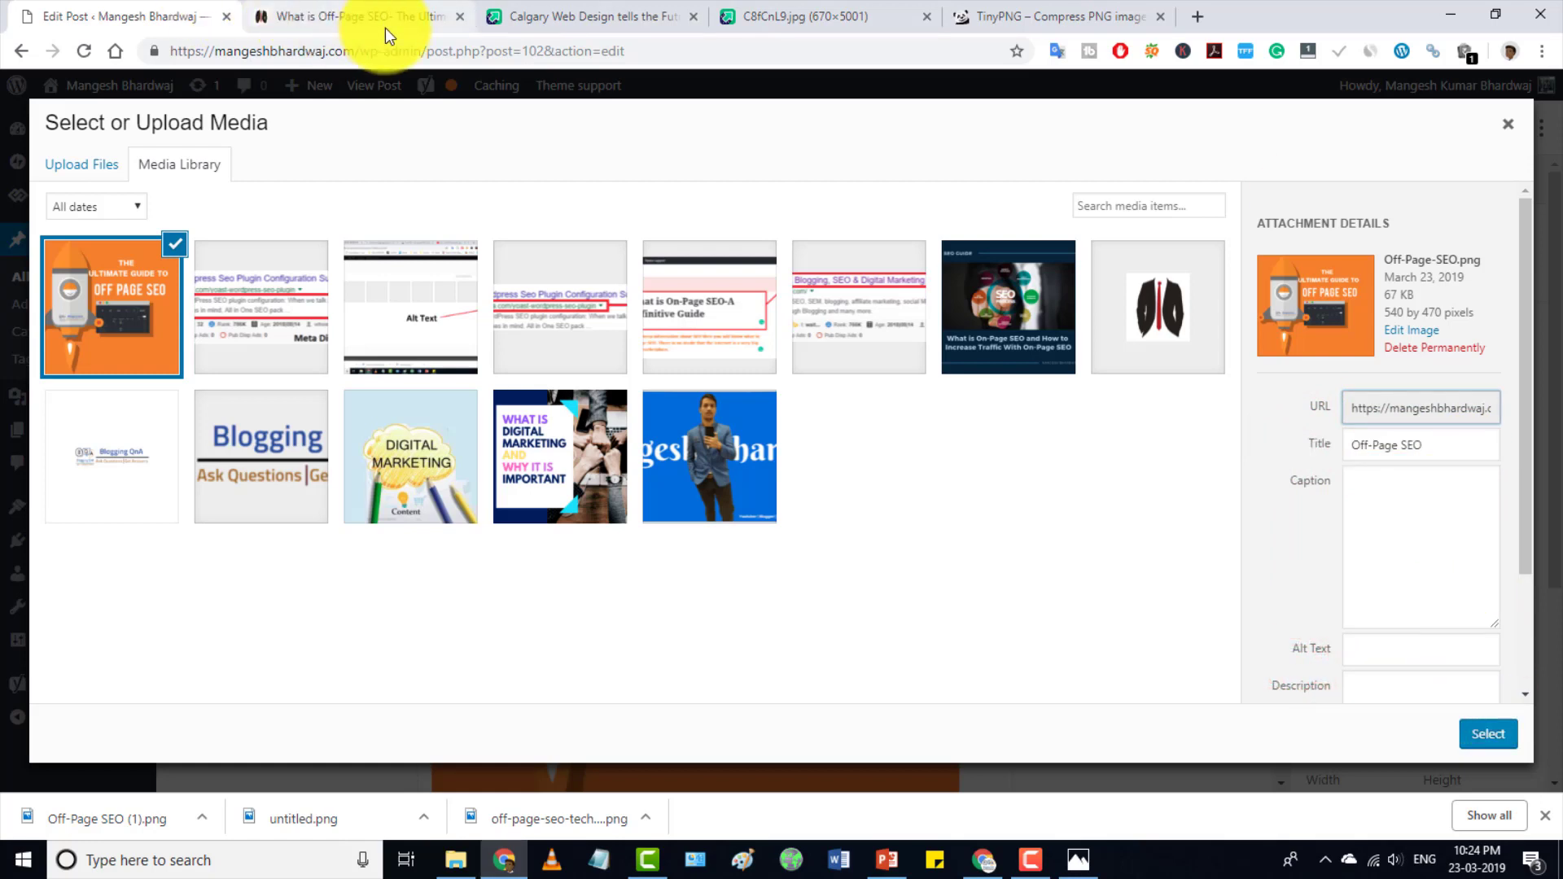
click(511, 76)
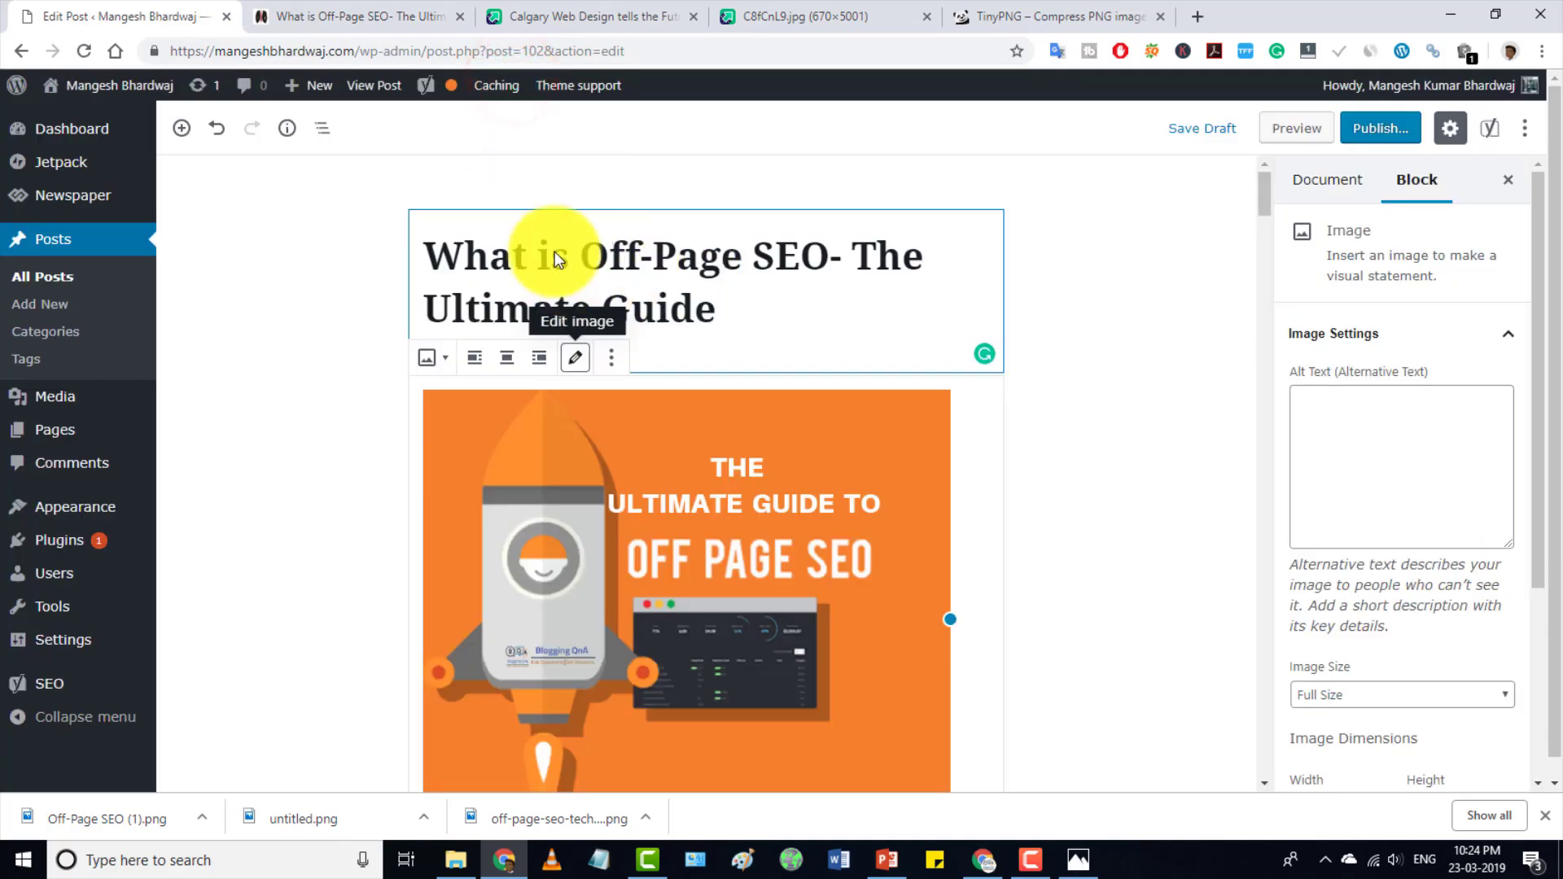
drag(415, 246, 825, 267)
key(ctrl+c)
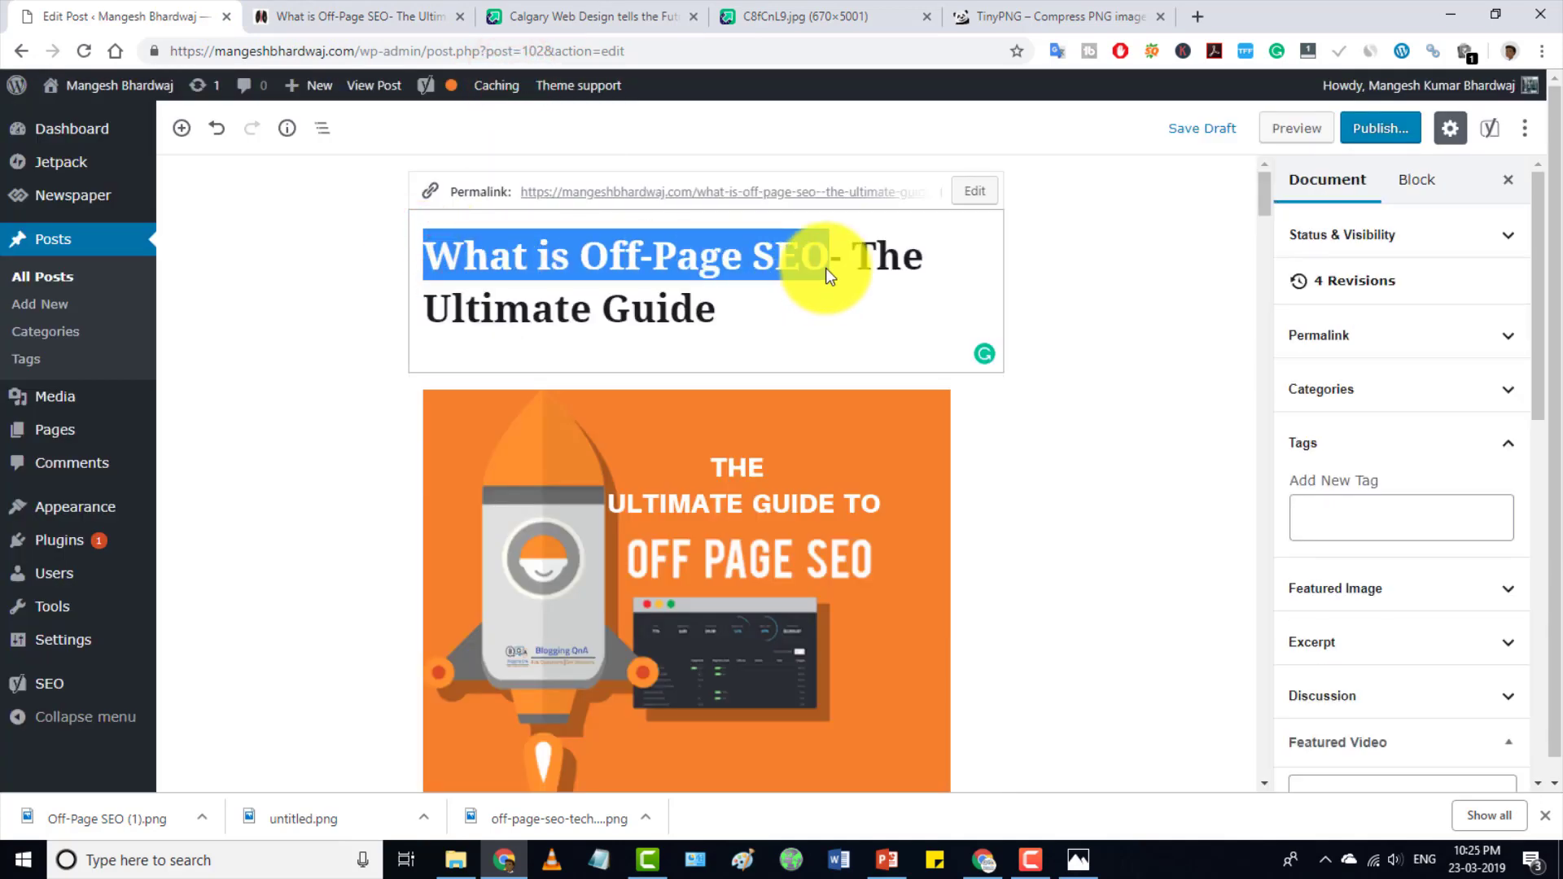
Step: Set the image's title, caption, alt text and description to "What is Off-Page SEO" in its attachment details and apply it to the block
click(761, 488)
click(574, 356)
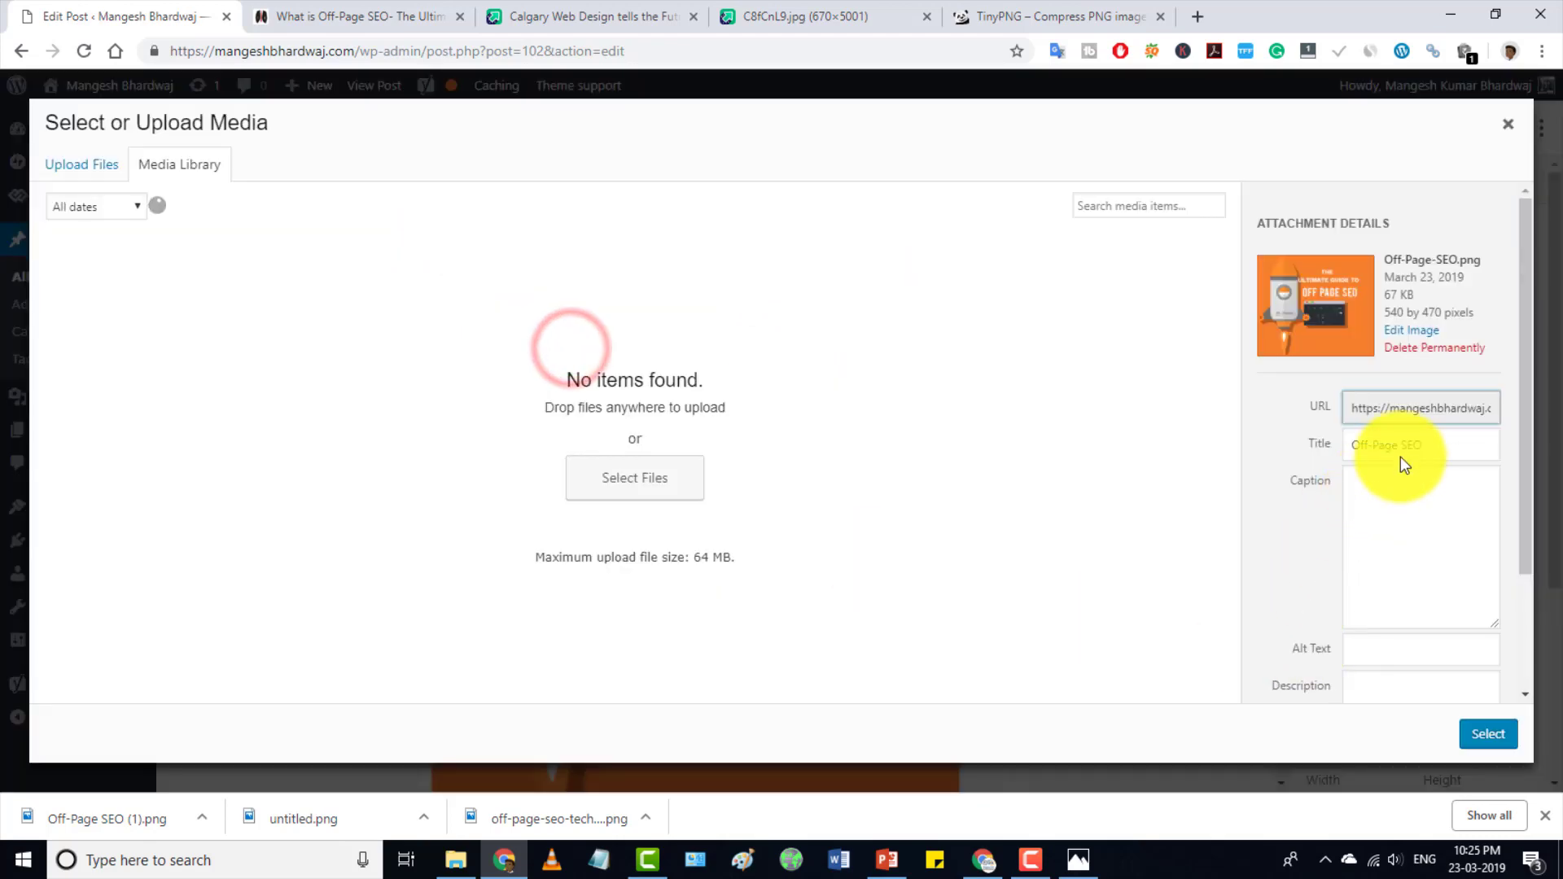
triple_click(1407, 440)
key(ctrl+v)
click(1420, 497)
key(ctrl+v)
click(1403, 650)
key(ctrl+v)
click(1400, 690)
key(ctrl+v)
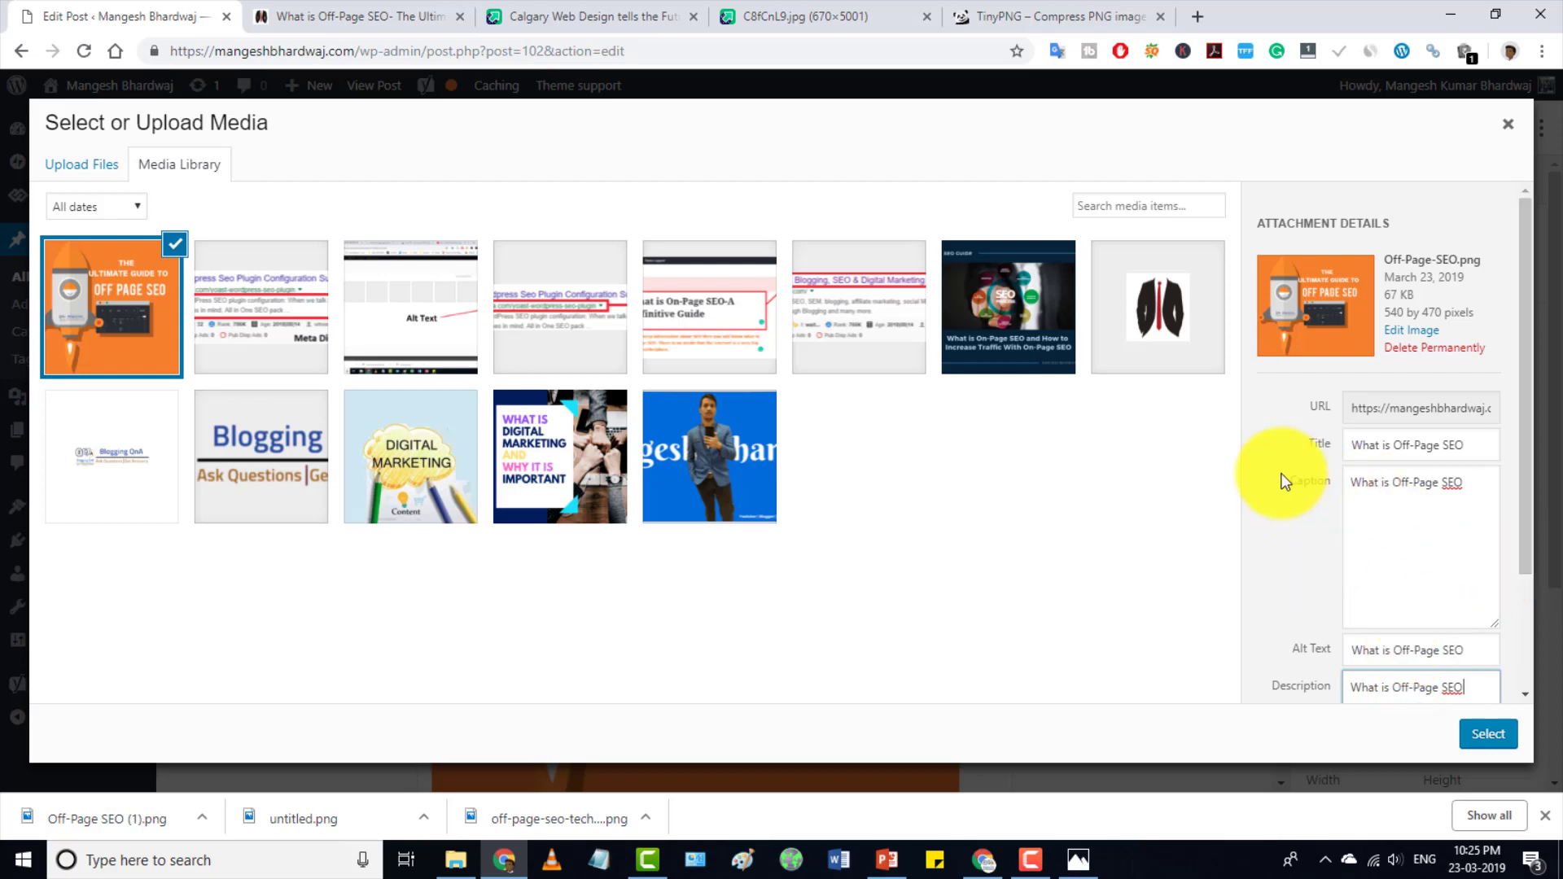
mouse_move(1285, 378)
mouse_down()
mouse_move(1404, 408)
mouse_move(1507, 621)
mouse_move(1512, 703)
mouse_up()
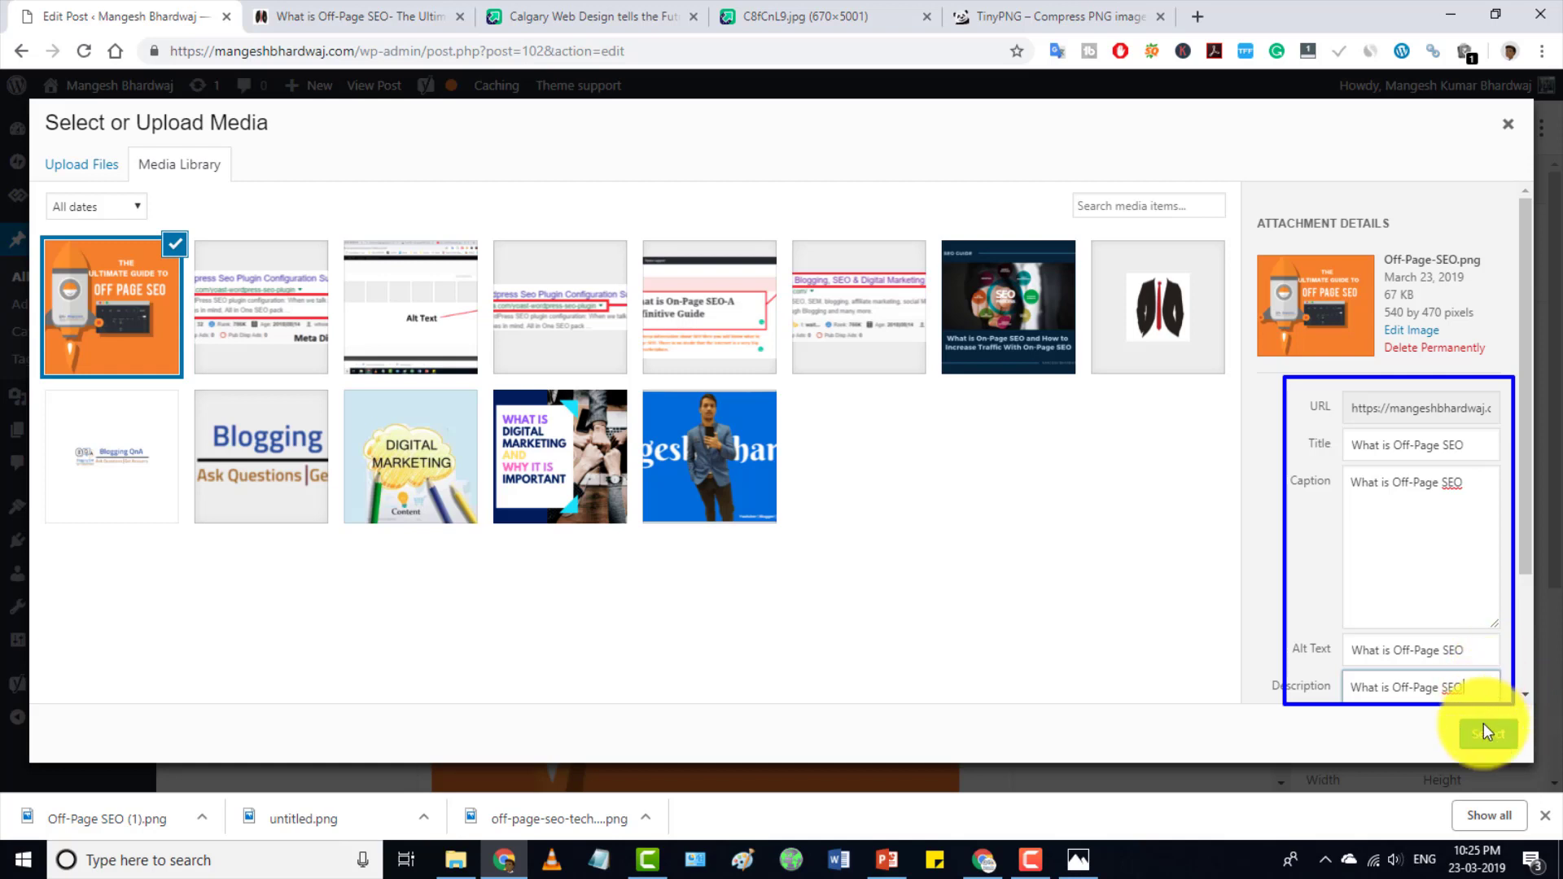
click(1496, 735)
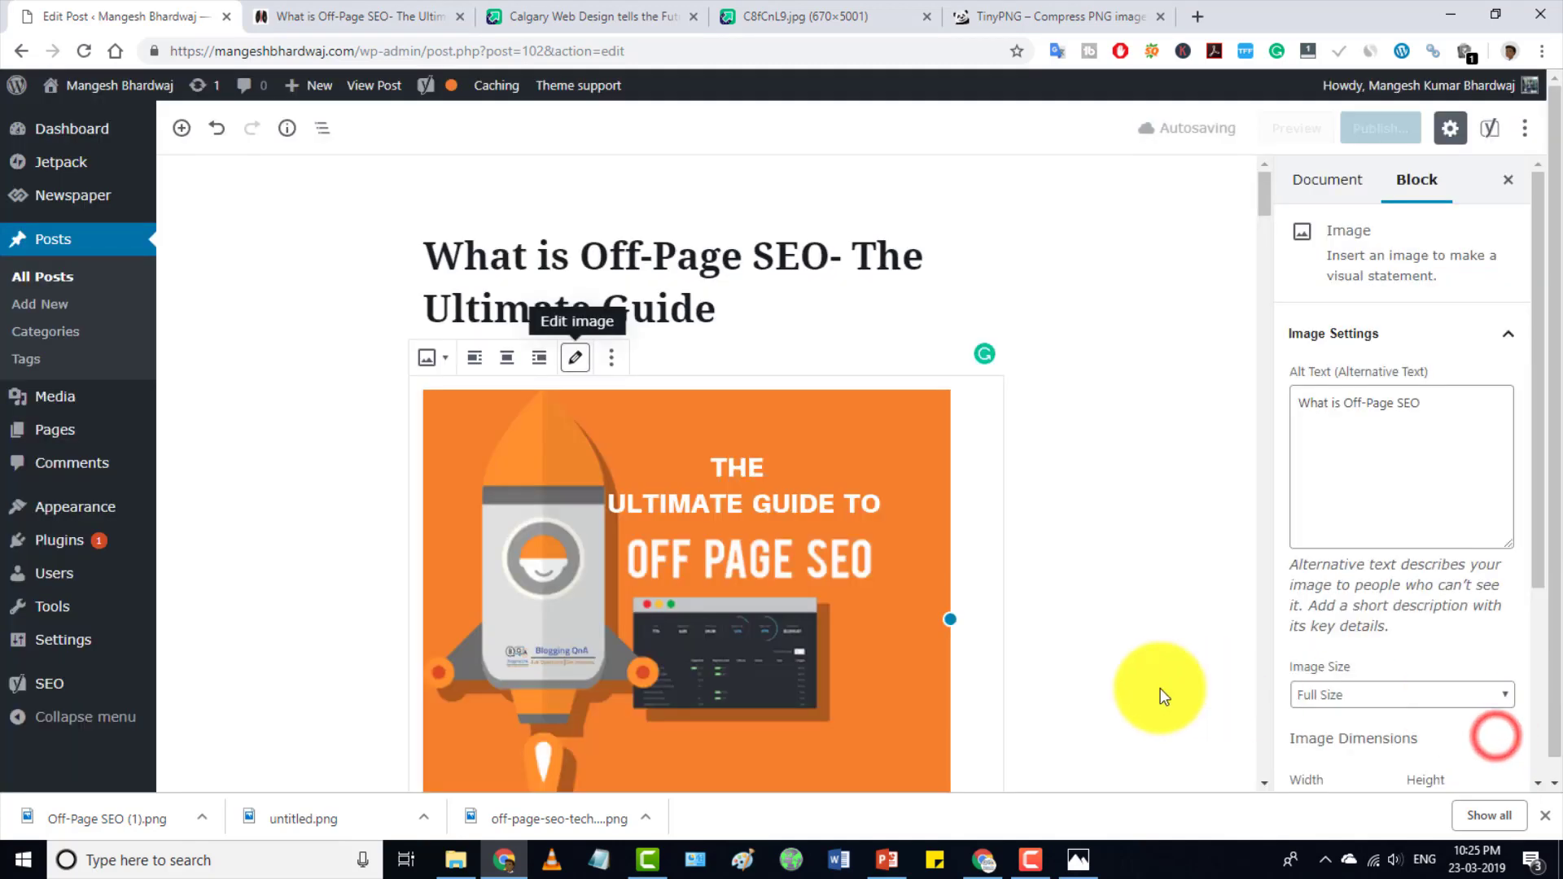
Step: Switch to PowerPoint and review the captions, alt text and title text, and alignment tips on slide 2
click(887, 859)
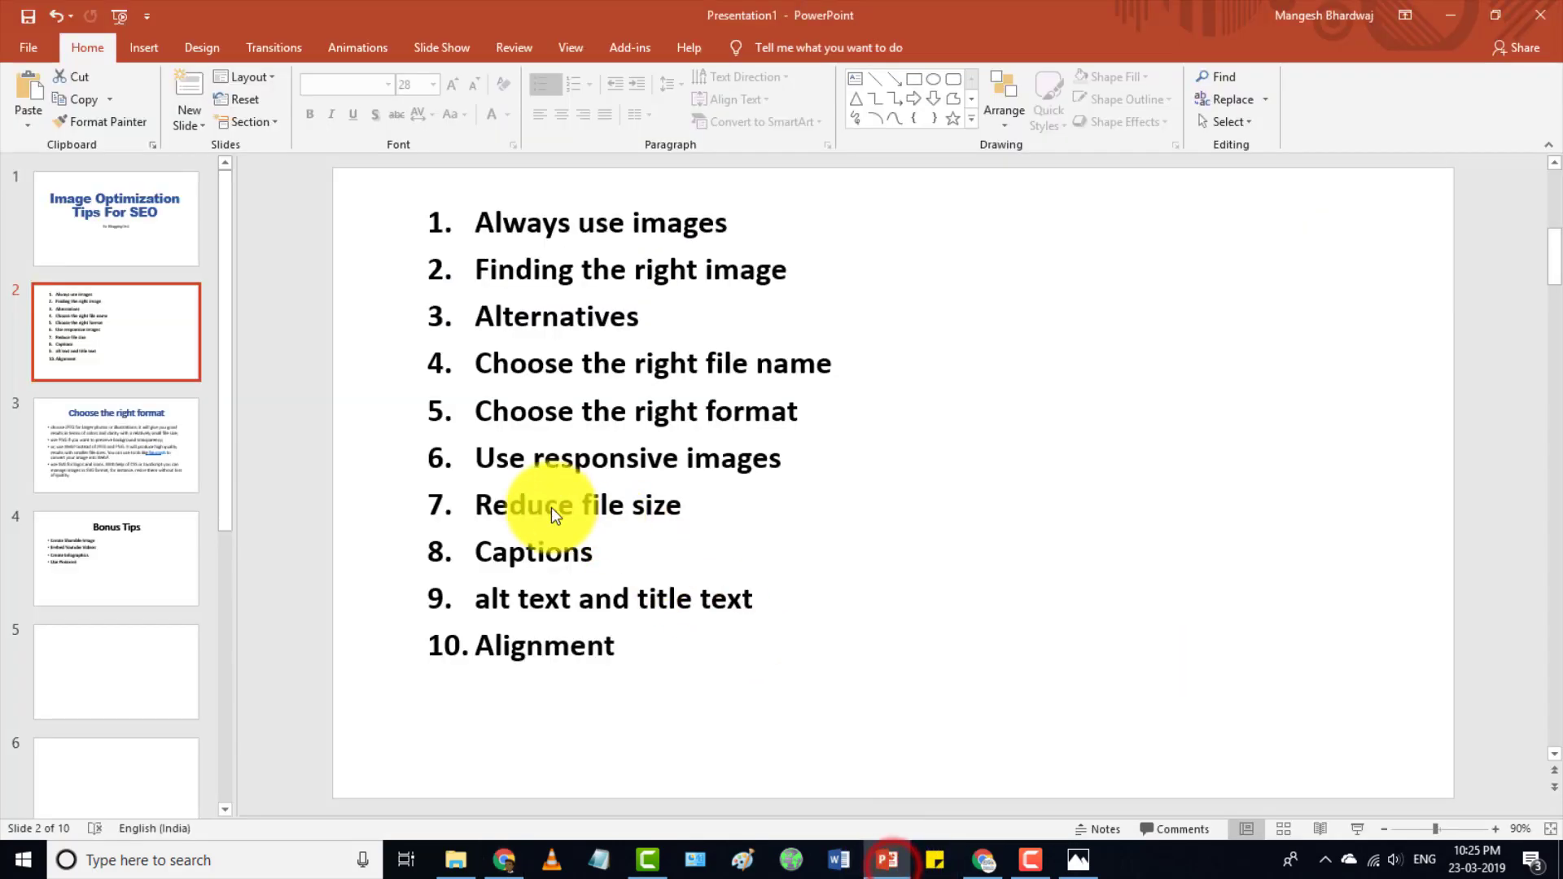
drag(394, 526, 721, 571)
mouse_move(398, 585)
mouse_down()
mouse_move(798, 612)
mouse_move(793, 625)
mouse_up()
drag(397, 633, 638, 668)
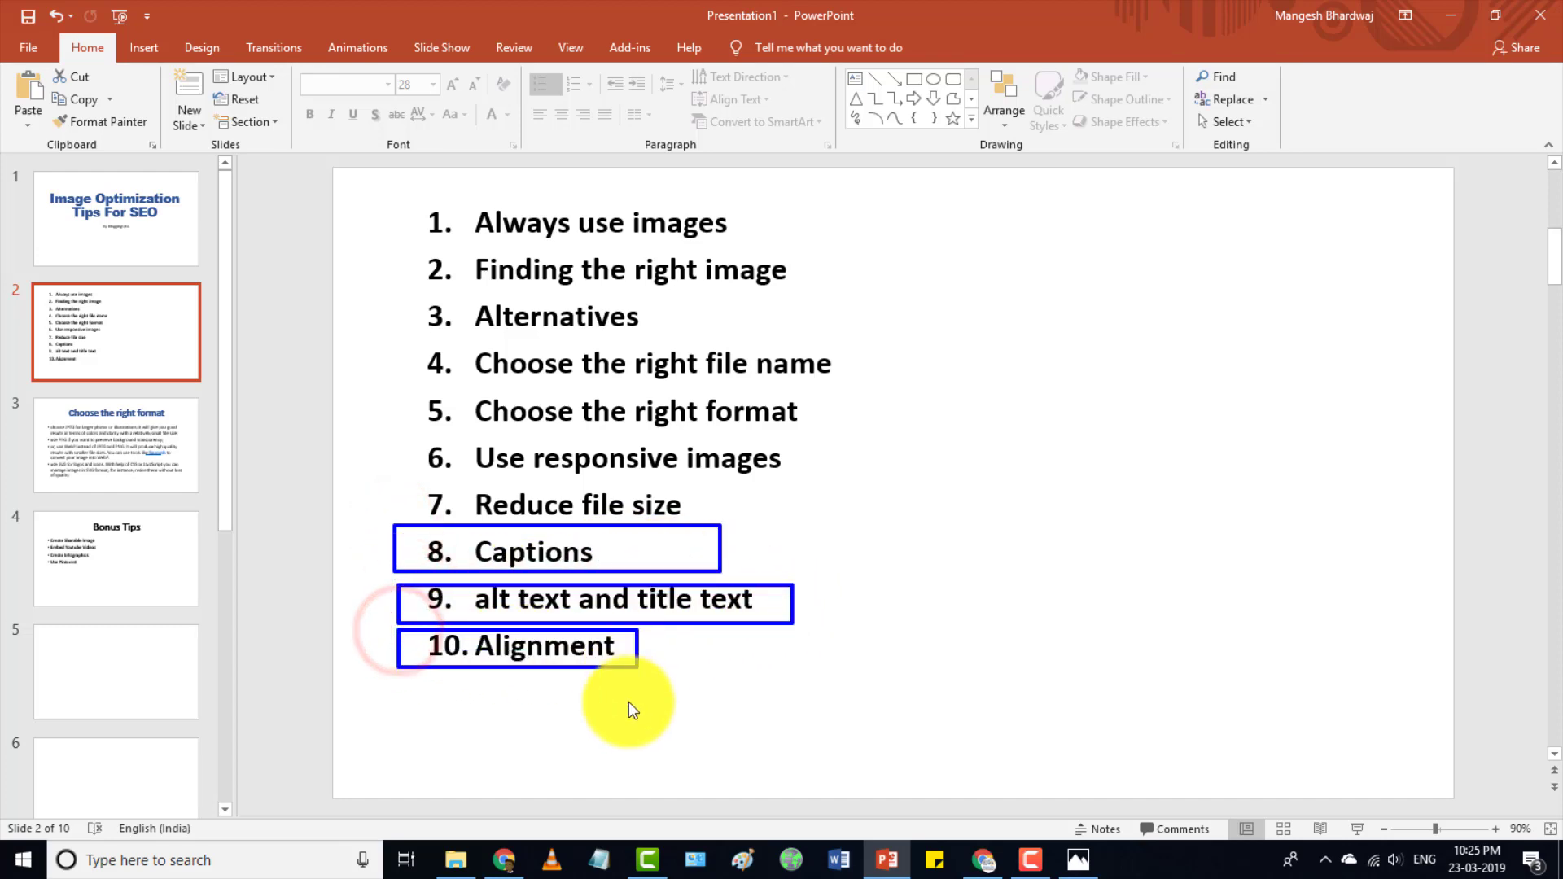
Step: Switch back to the WordPress post in Chrome and align the rocket image to the center
click(505, 860)
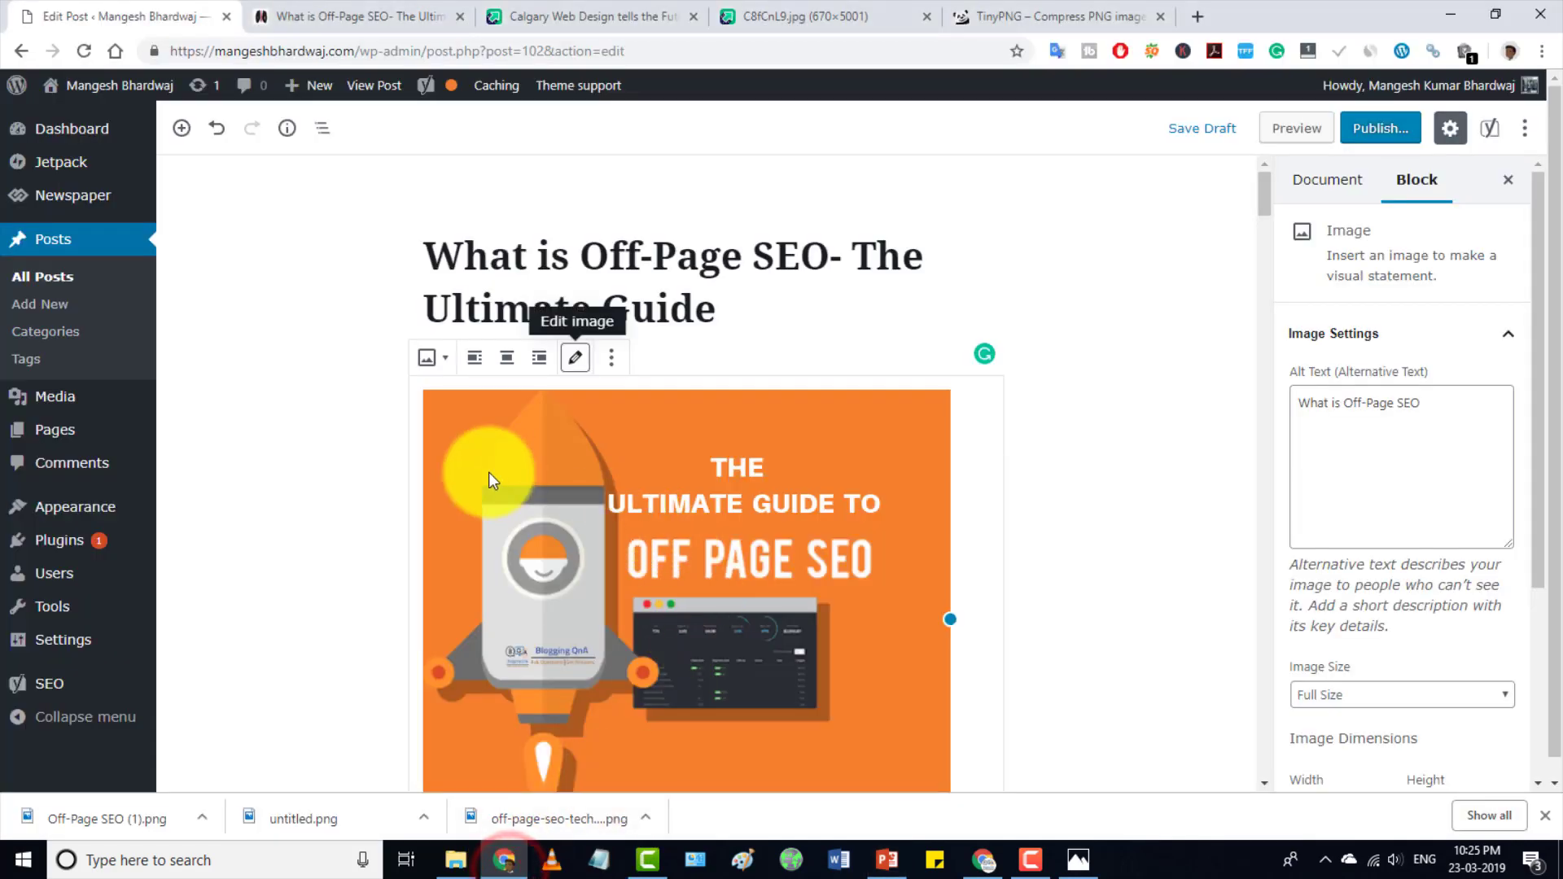
click(513, 358)
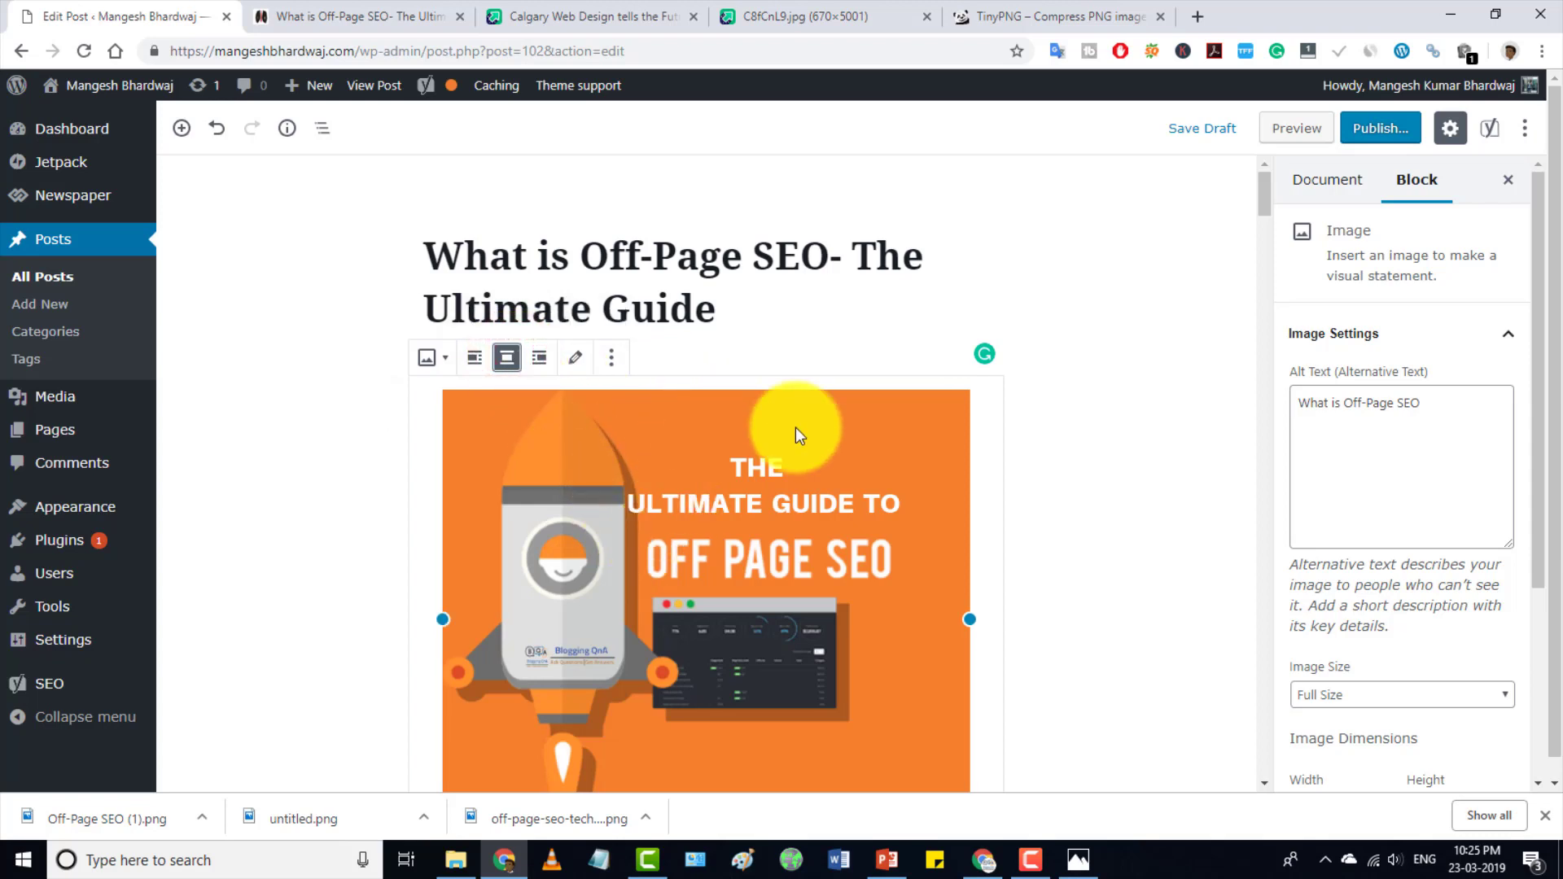
Step: Save the post as a draft and preview it, checking the image and the off-page SEO content below it
click(1203, 128)
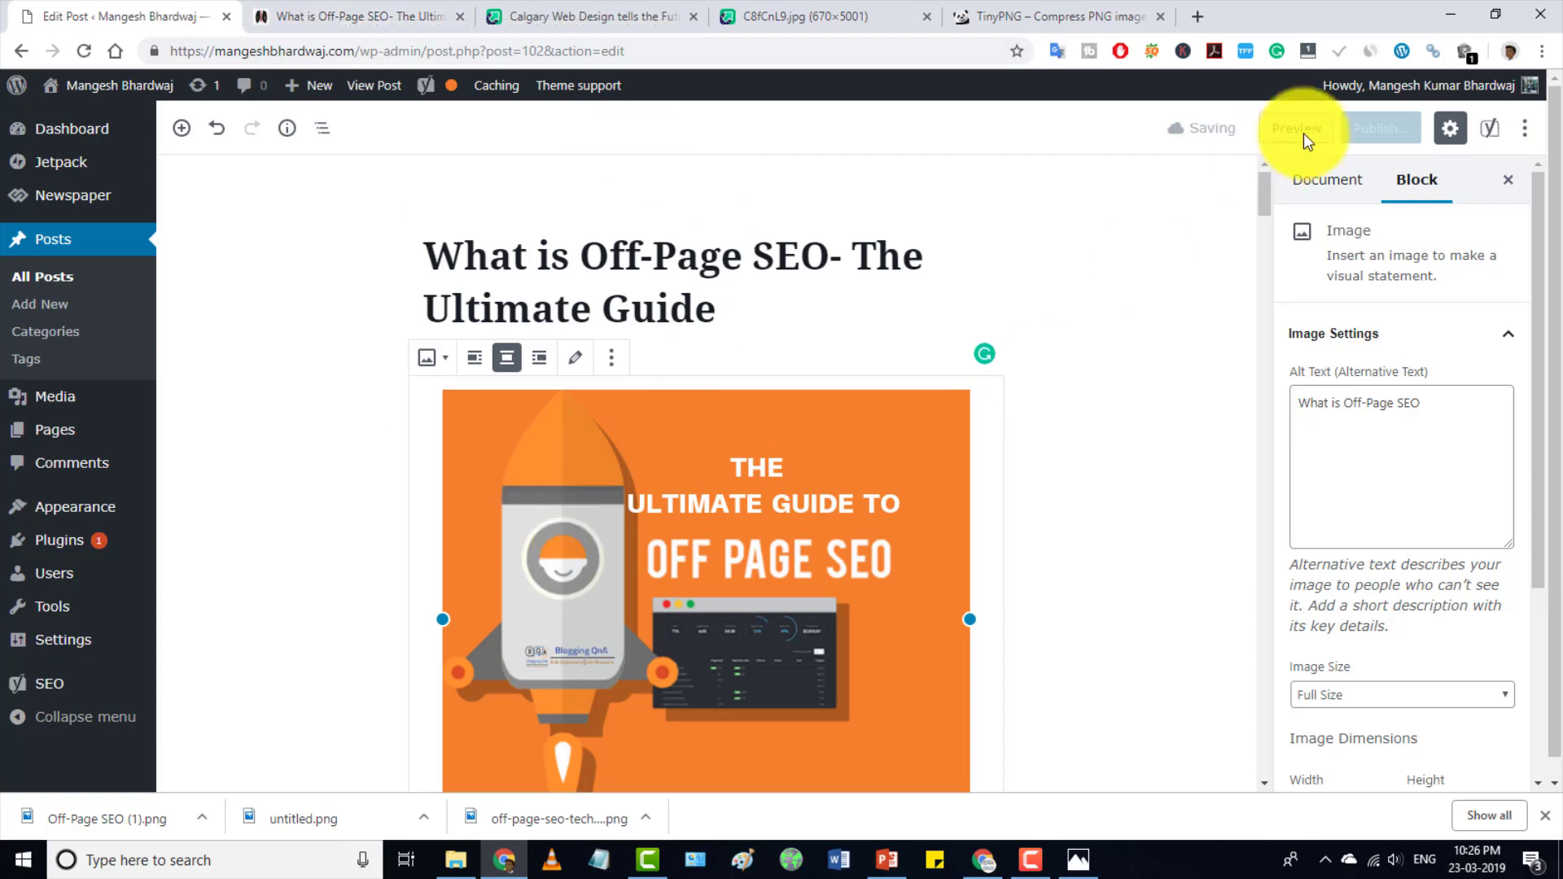
click(1270, 130)
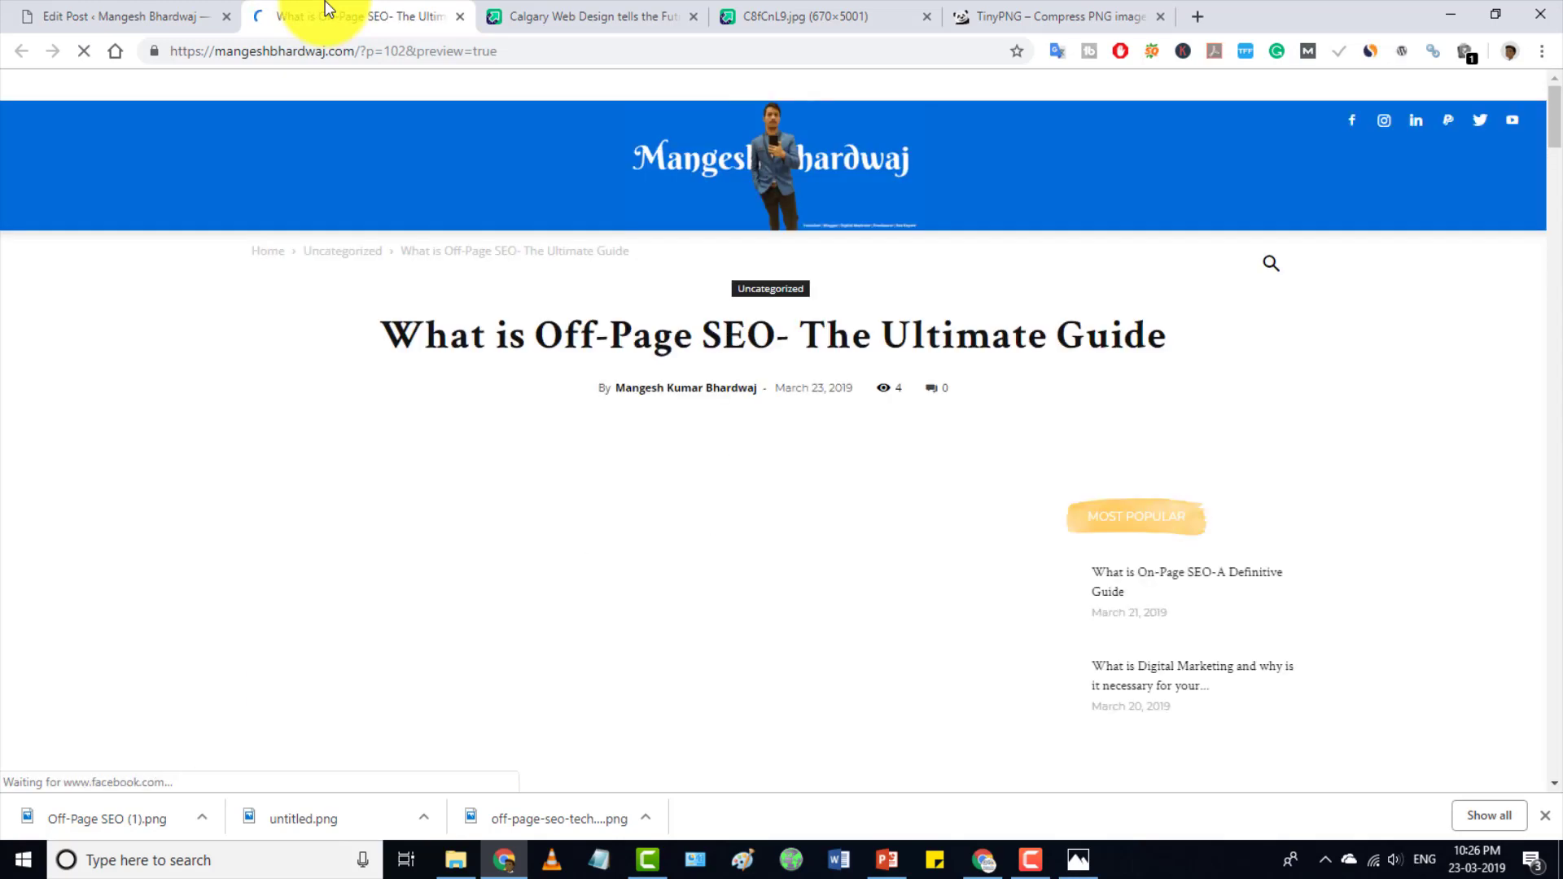
scroll(521, 318, down, 3)
scroll(506, 309, down, 15)
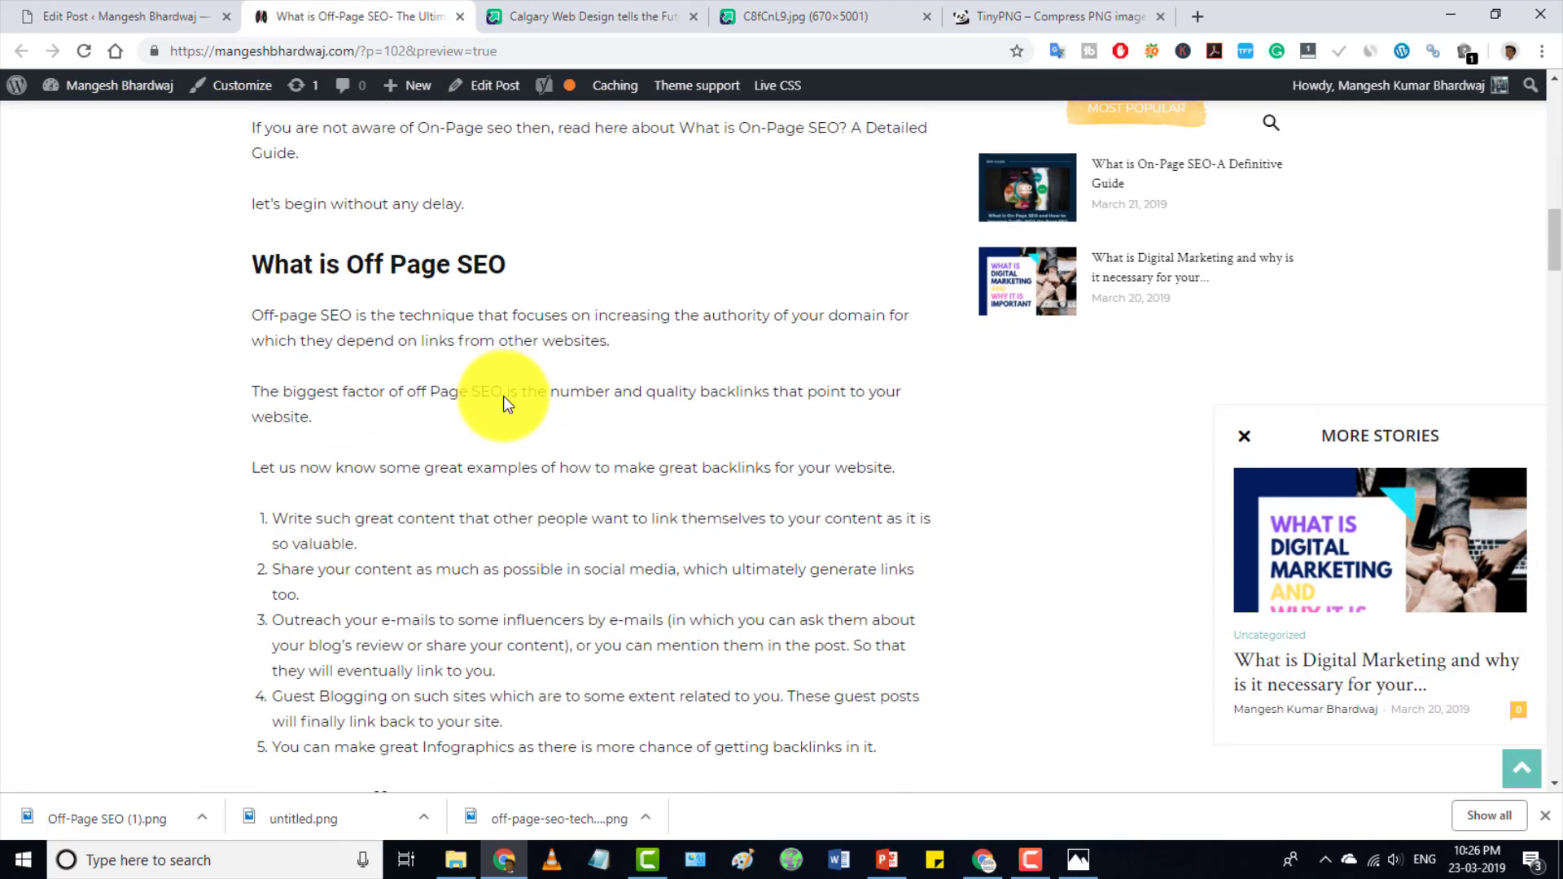
Step: Switch to PowerPoint and review the ten image optimization tips on slide 2 and the Bonus Tips on slide 4
click(889, 862)
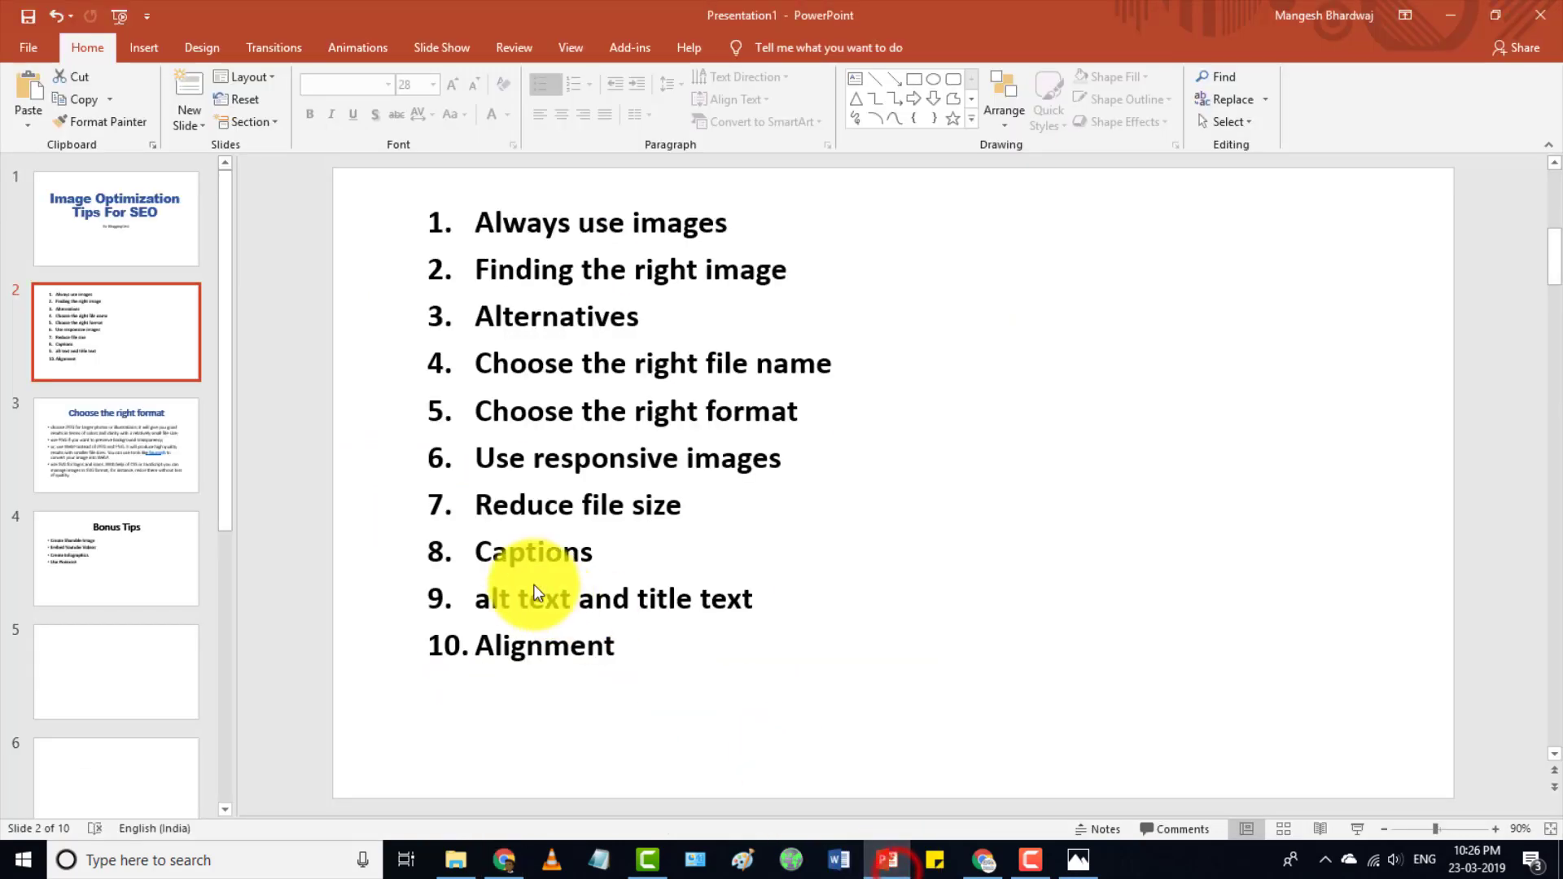
drag(384, 189, 868, 720)
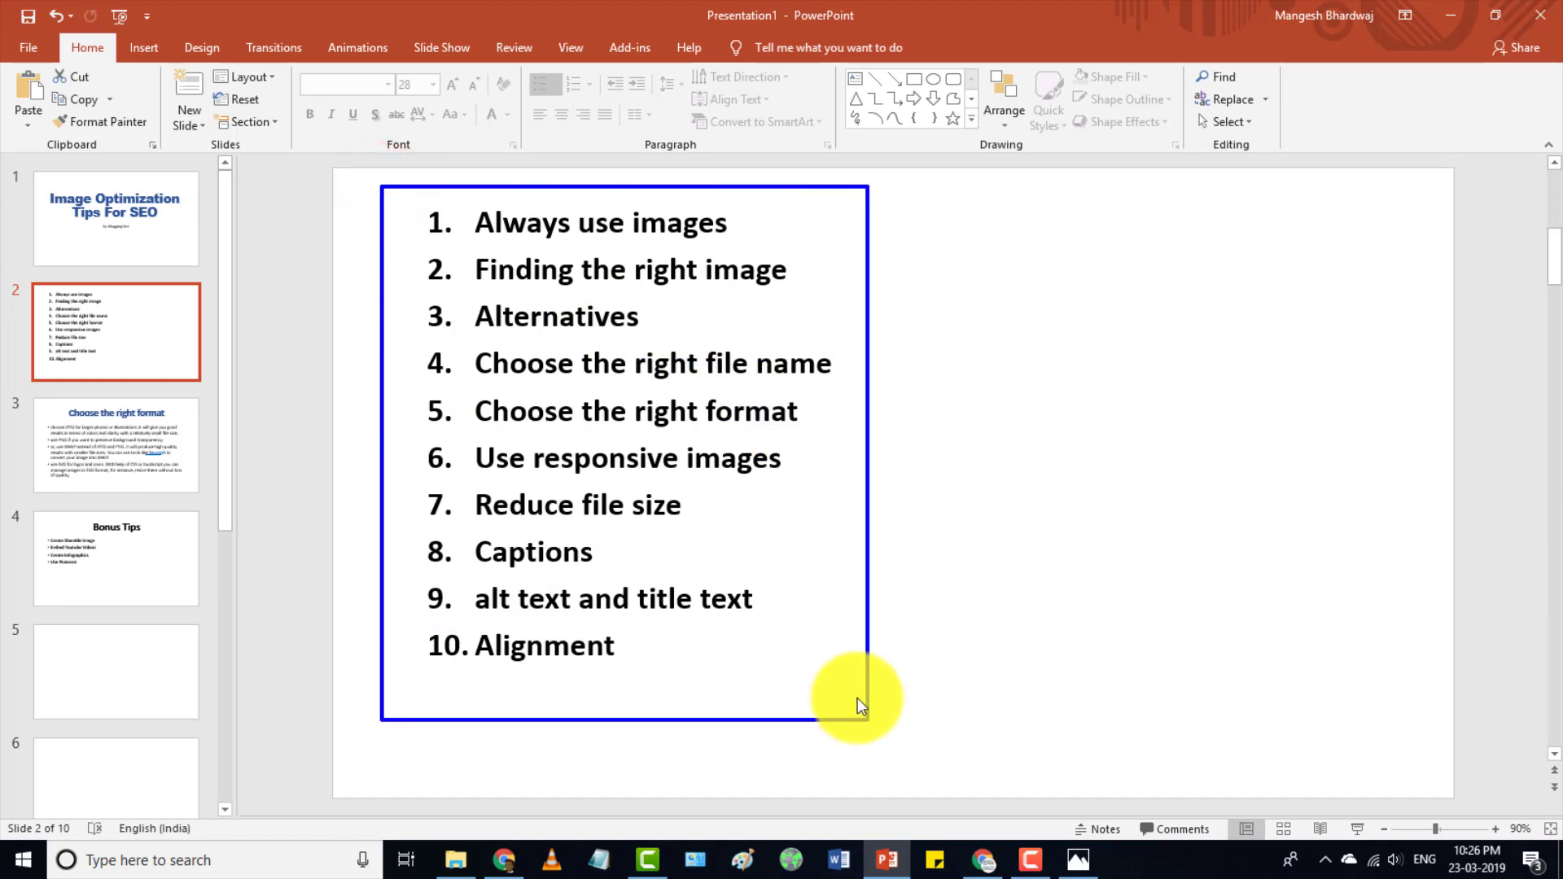
click(115, 554)
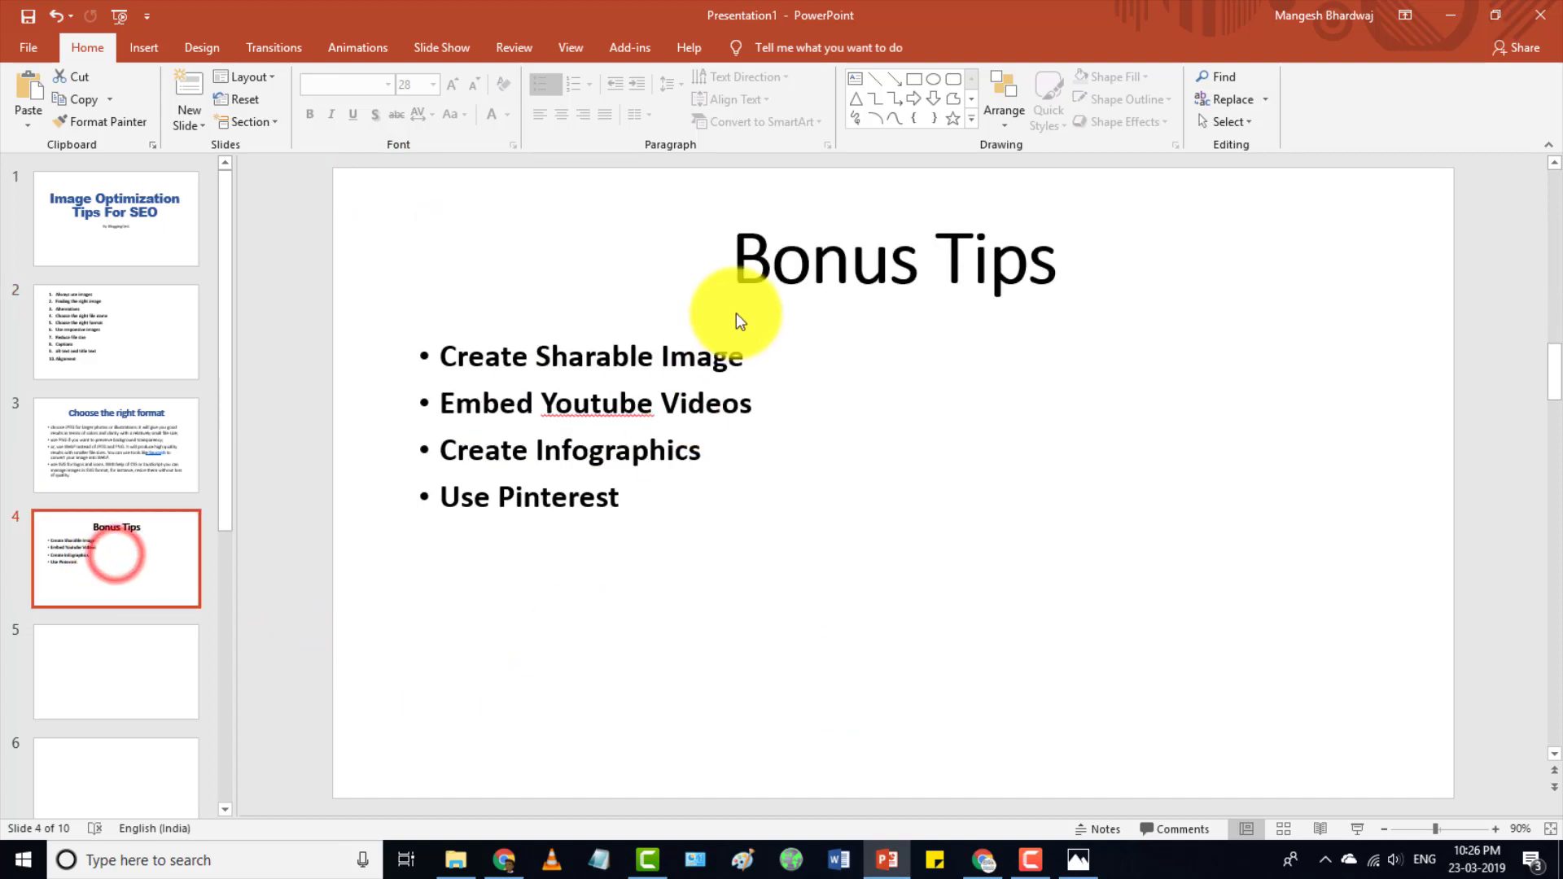
drag(388, 326, 1137, 611)
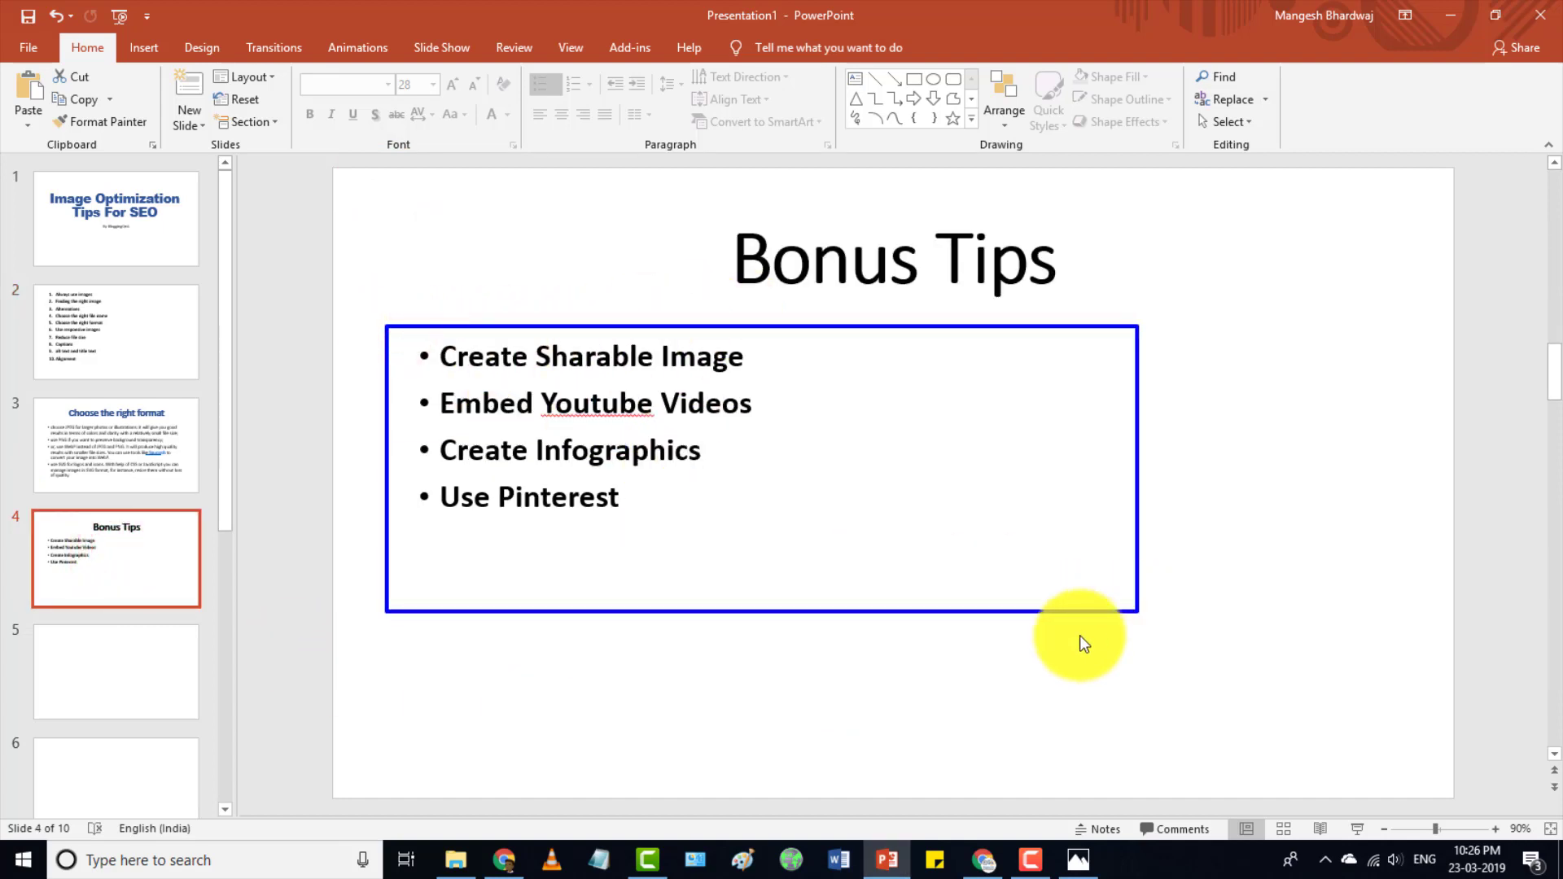